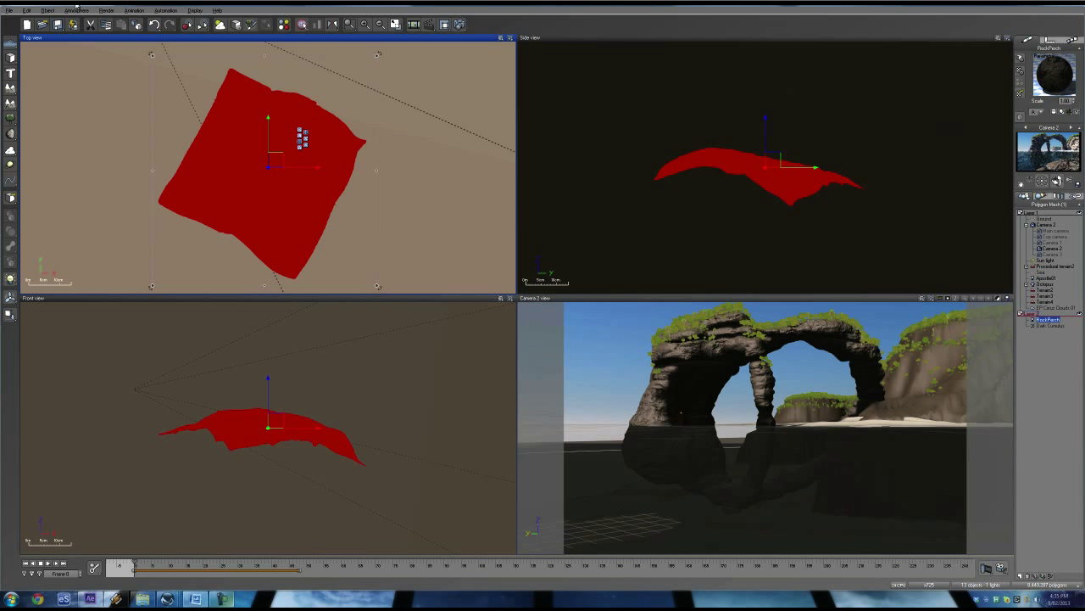
Set the red terrain patch to Wireframe Box display, then undo an accidental Camera 2 tilt.
click(48, 10)
mouse_move(59, 169)
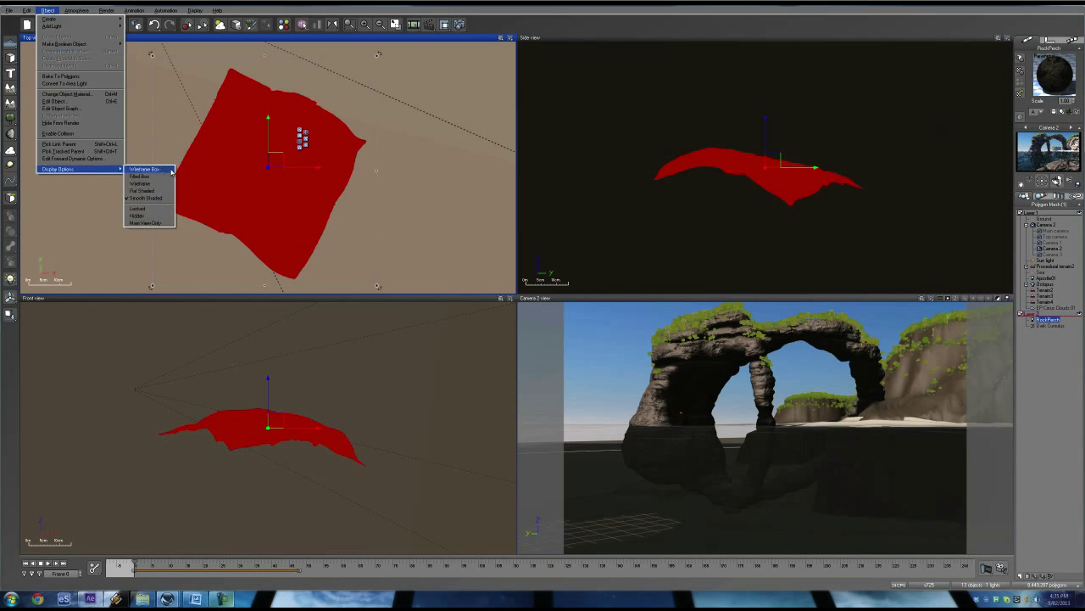
click(148, 169)
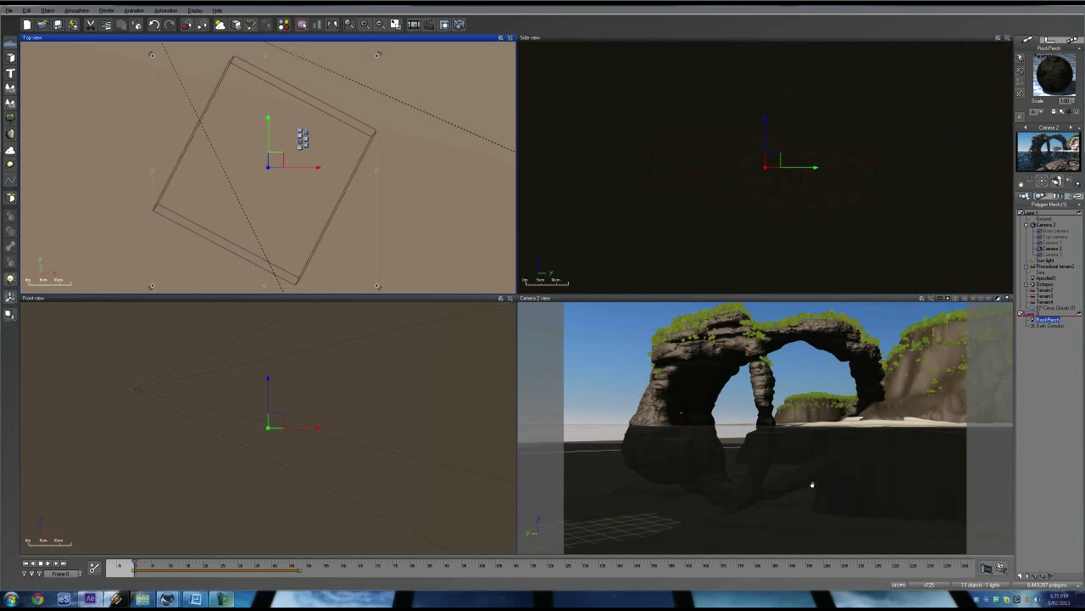
mouse_move(813, 485)
mouse_down()
mouse_move(794, 430)
mouse_move(779, 424)
mouse_up()
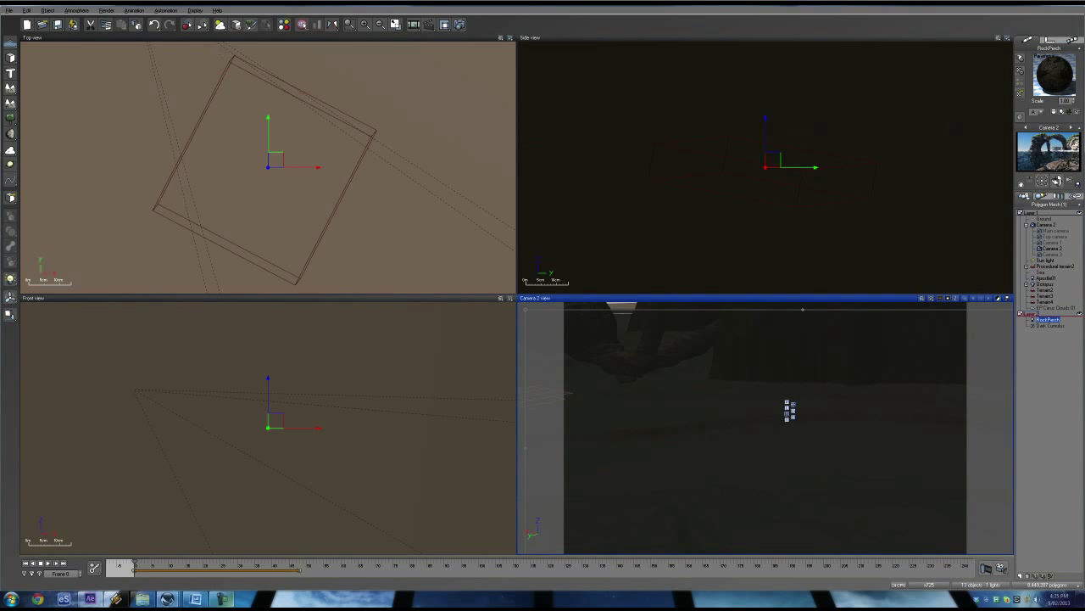
click(154, 24)
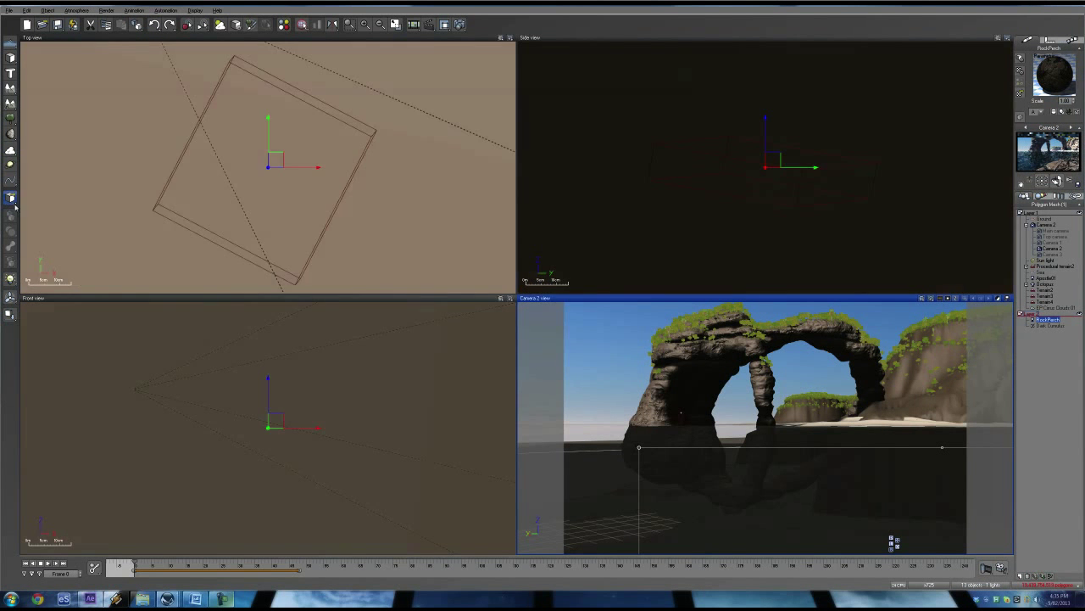
Create a new object-library collection pointing to the Tutorial Files folder.
click(13, 203)
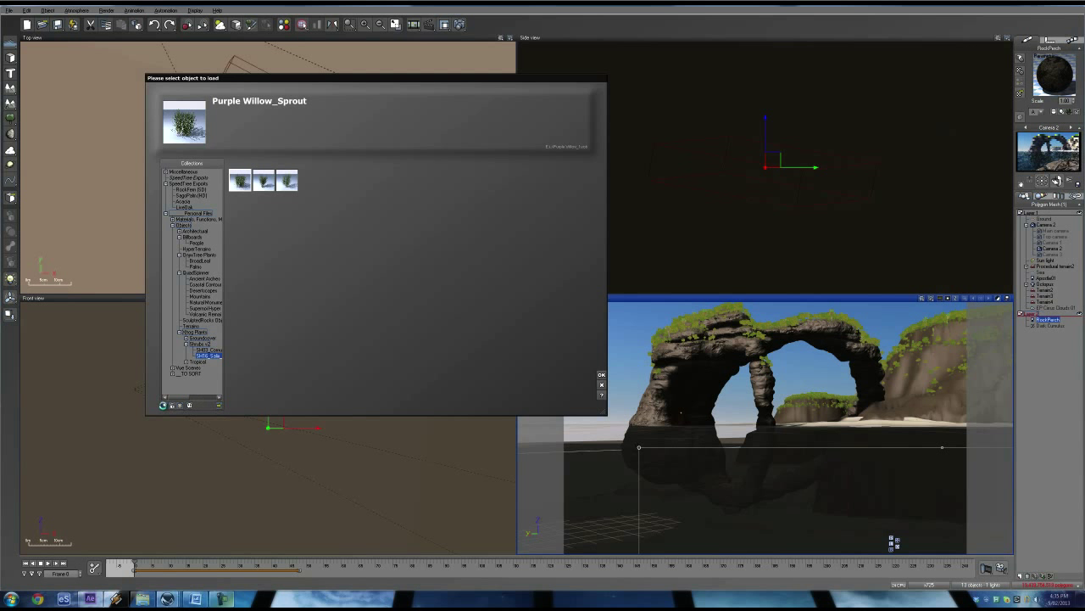
click(167, 405)
click(363, 247)
click(364, 261)
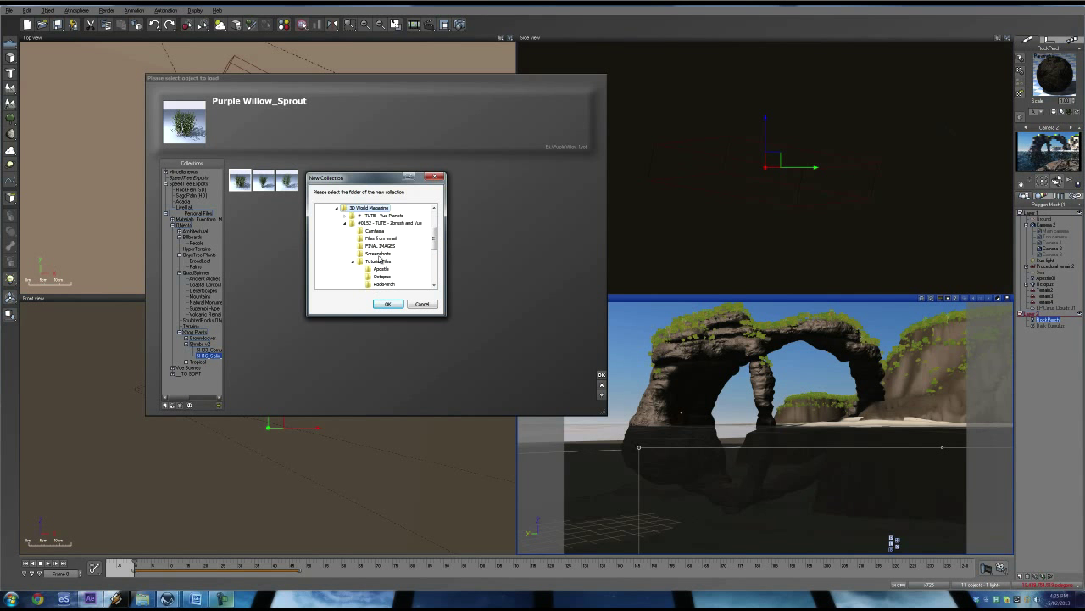
double_click(377, 261)
click(388, 303)
click(643, 305)
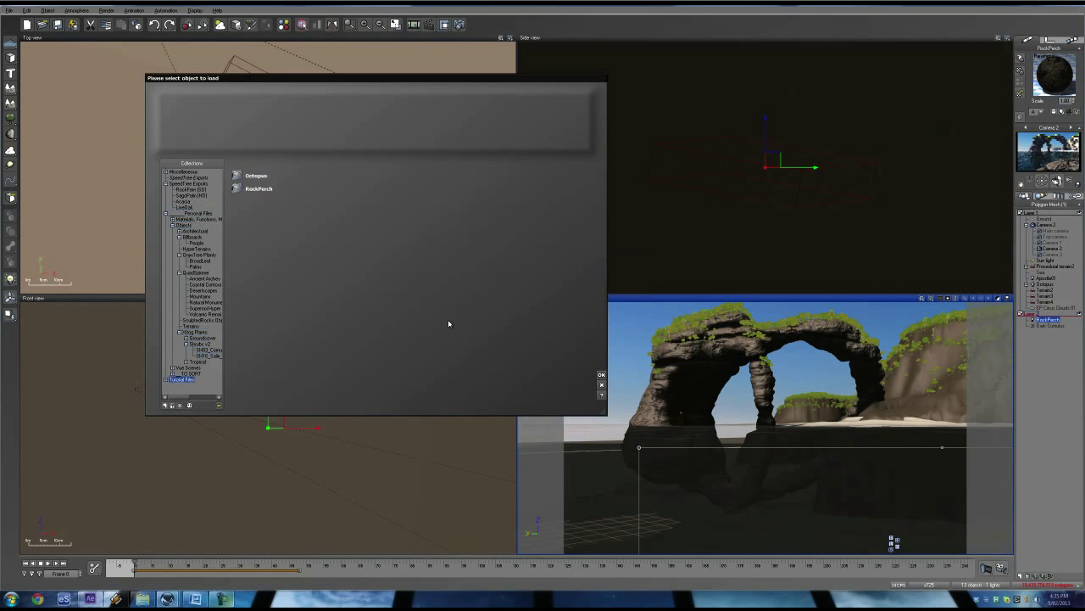
Browse the Tutorial Files collection, preview RockPerch and load it into the scene.
click(167, 380)
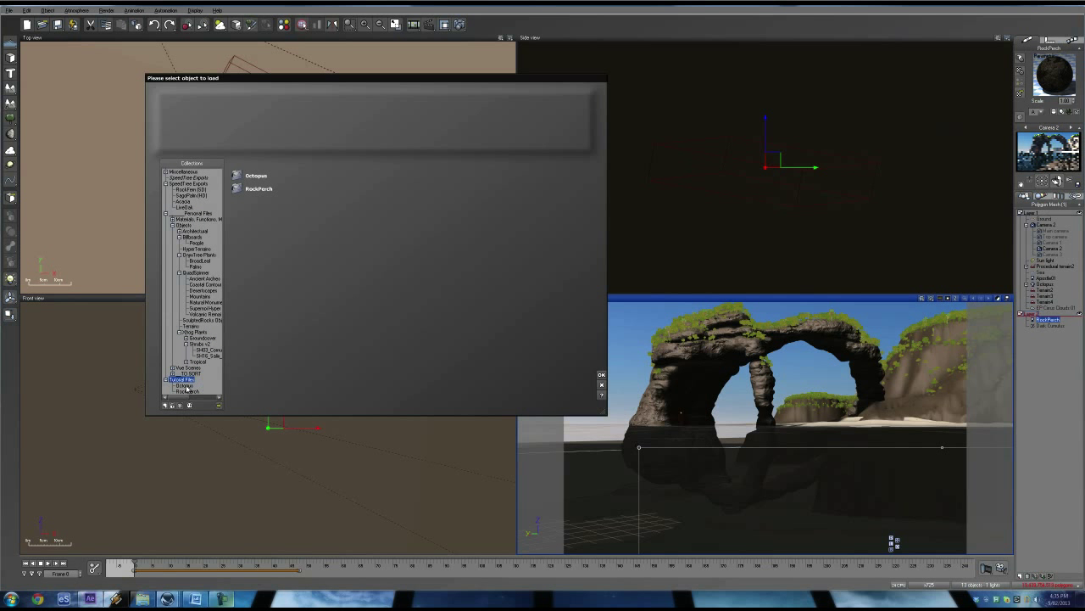
click(170, 219)
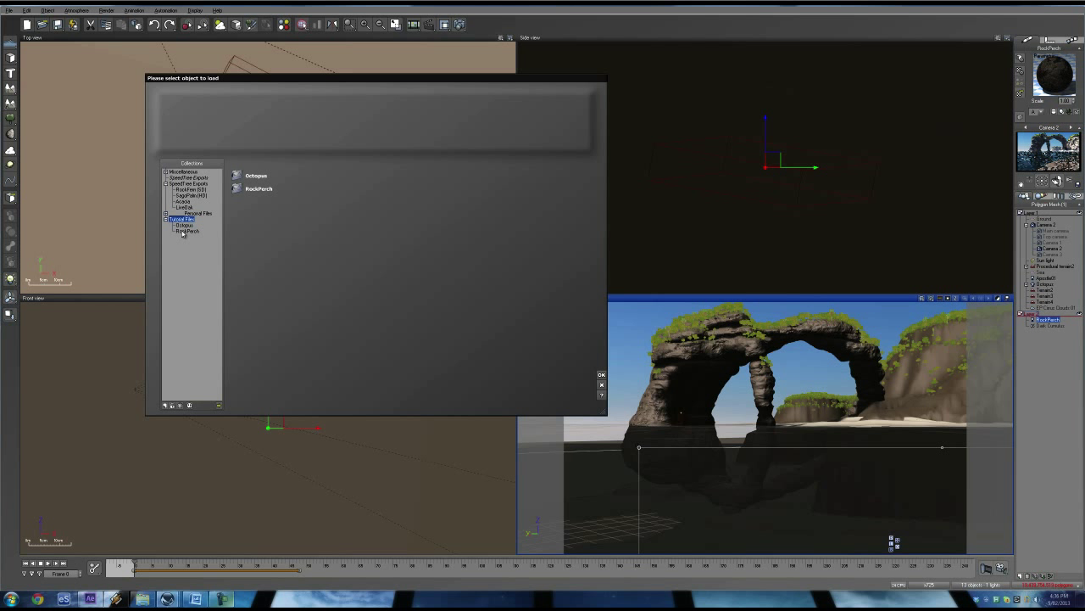
click(181, 233)
drag(255, 78, 243, 68)
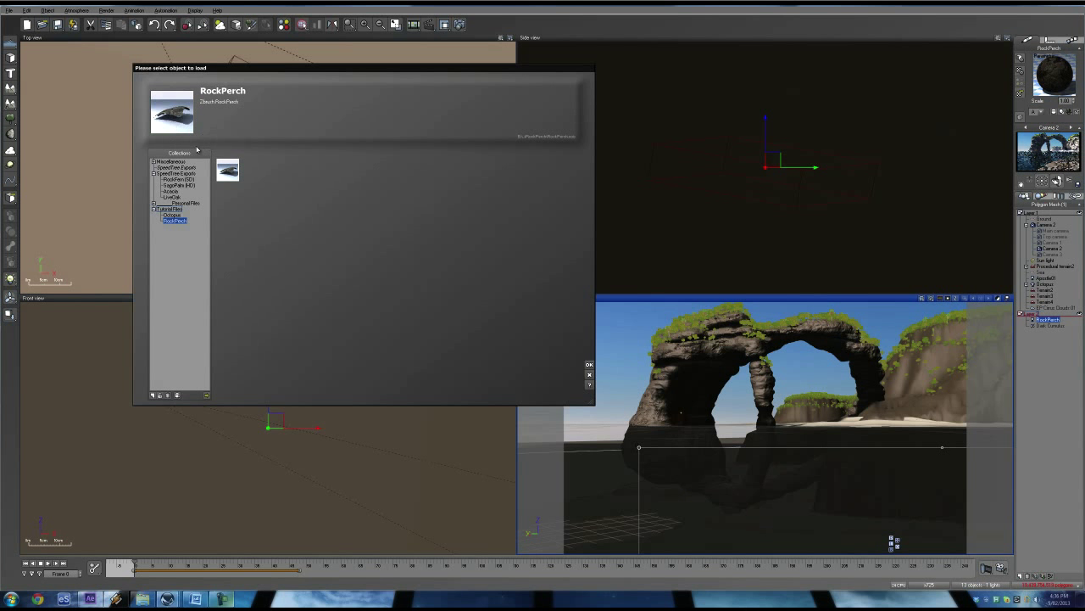
double_click(228, 169)
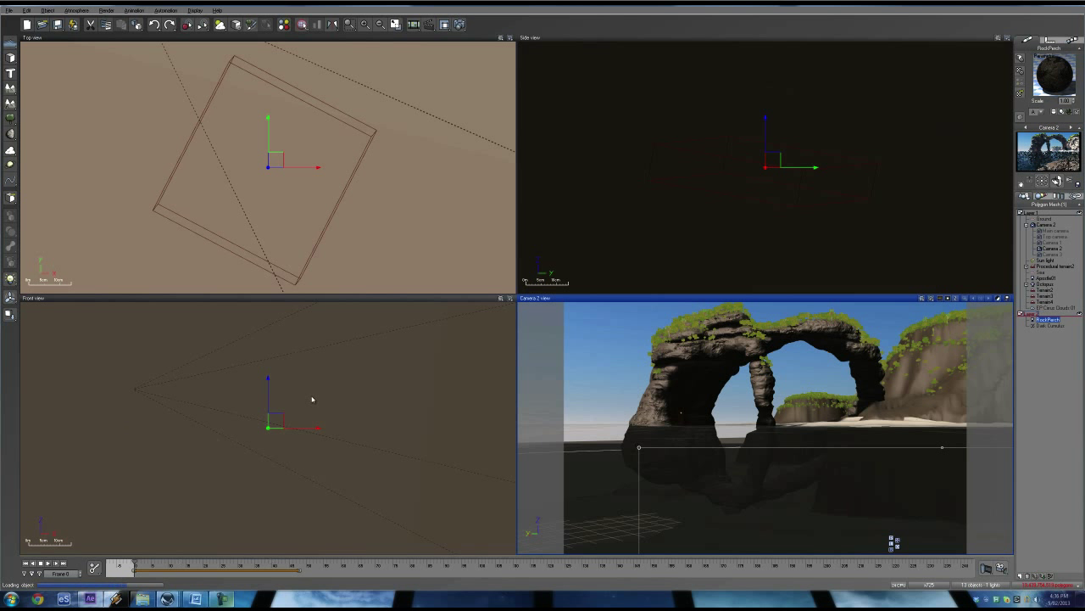
Return to the Load Object browser and browse the files of the RockPerch tutorial folder.
key(alt+Tab)
key(alt+Tab)
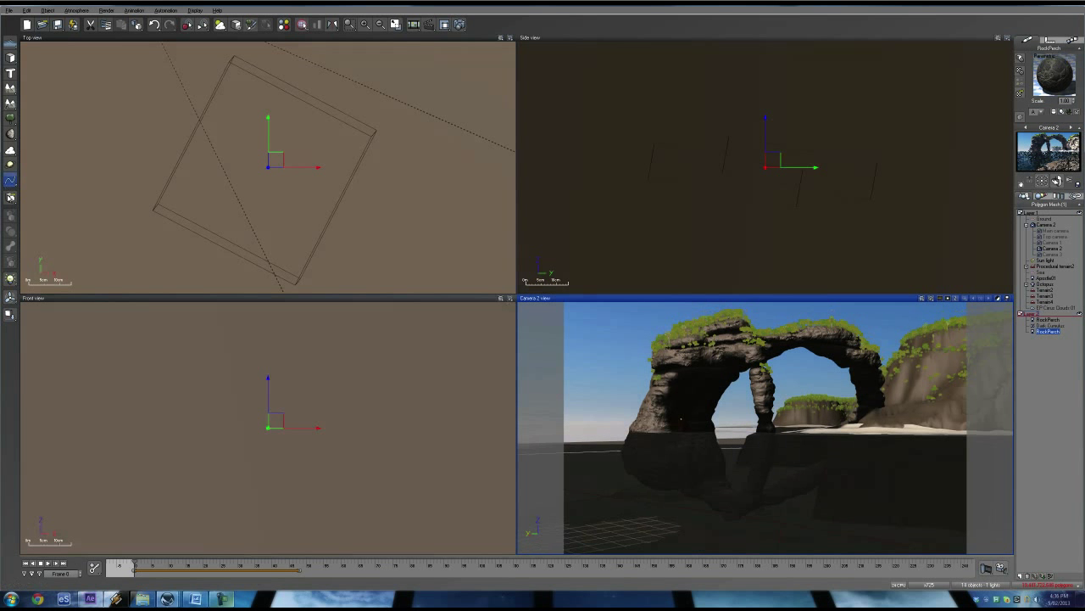
click(11, 200)
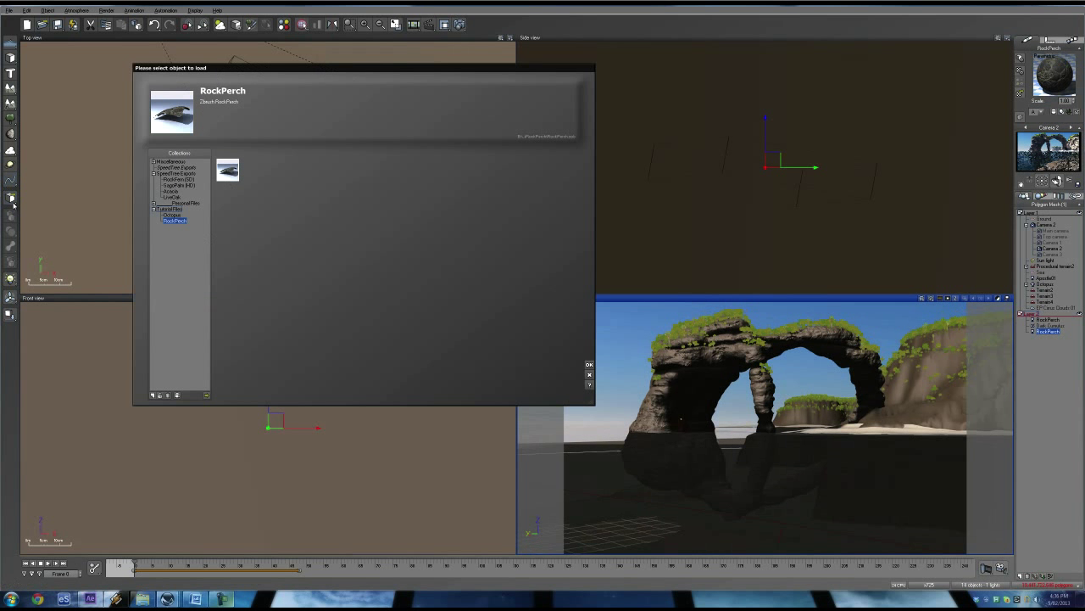
click(173, 209)
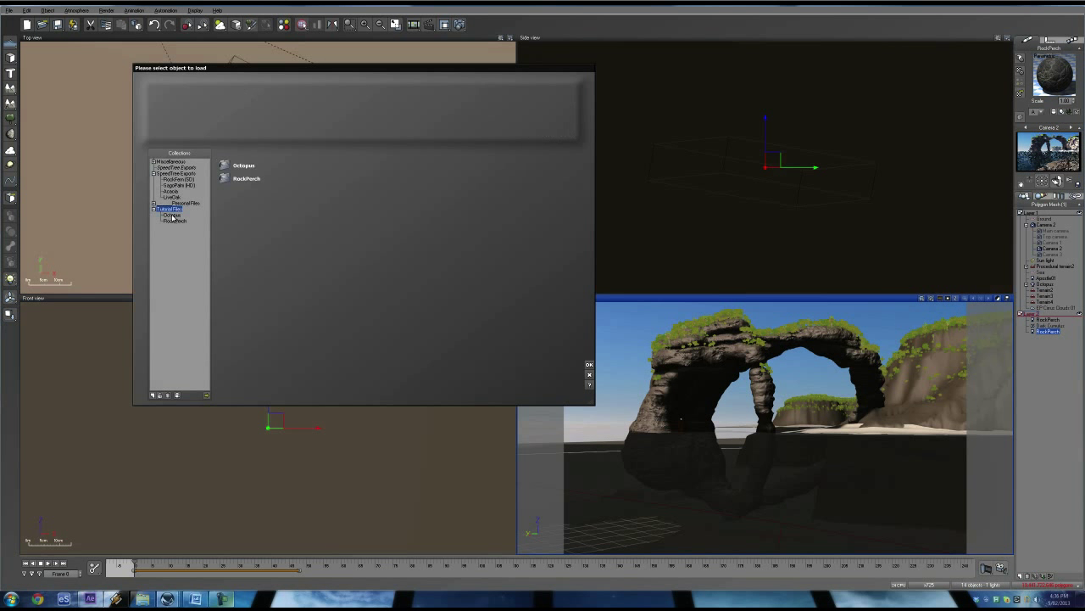
click(245, 178)
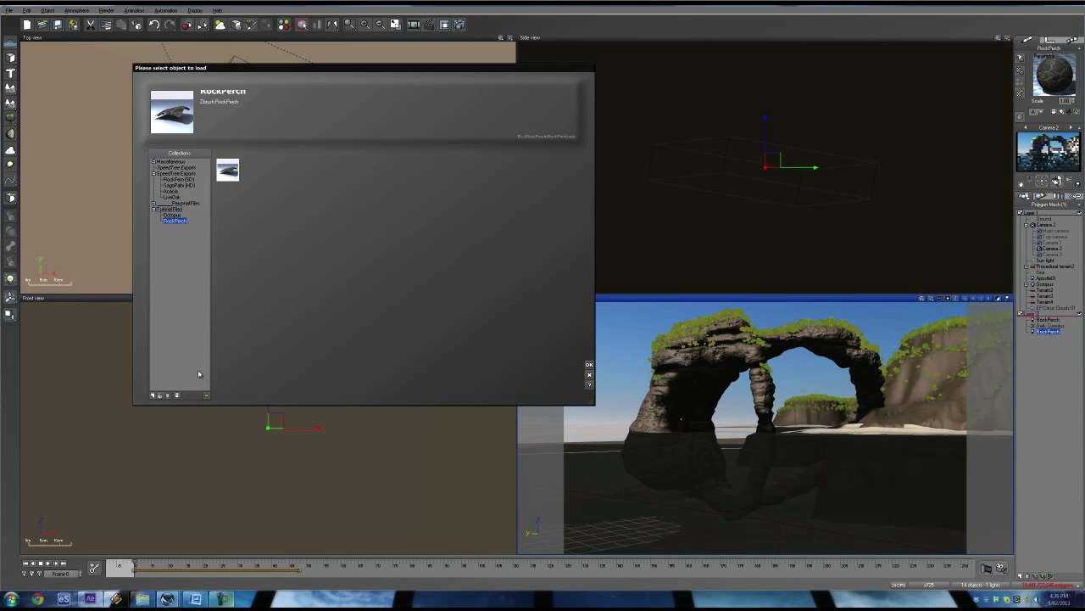
click(206, 395)
Choose PM3D_Terrain3D_2.OBJ over the .vob and .3ds files and import it.
click(261, 124)
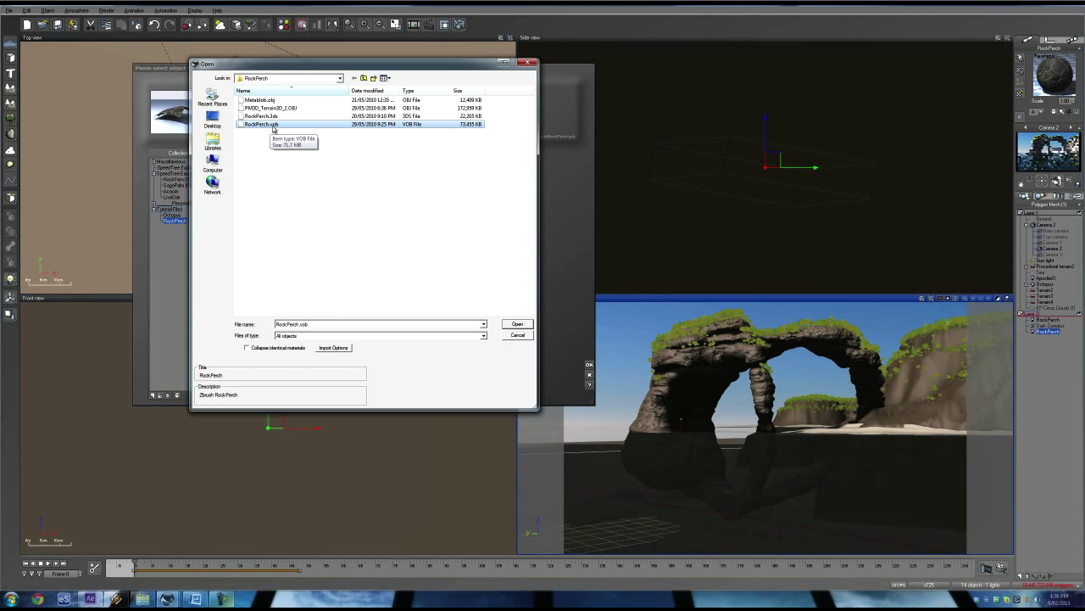
click(254, 116)
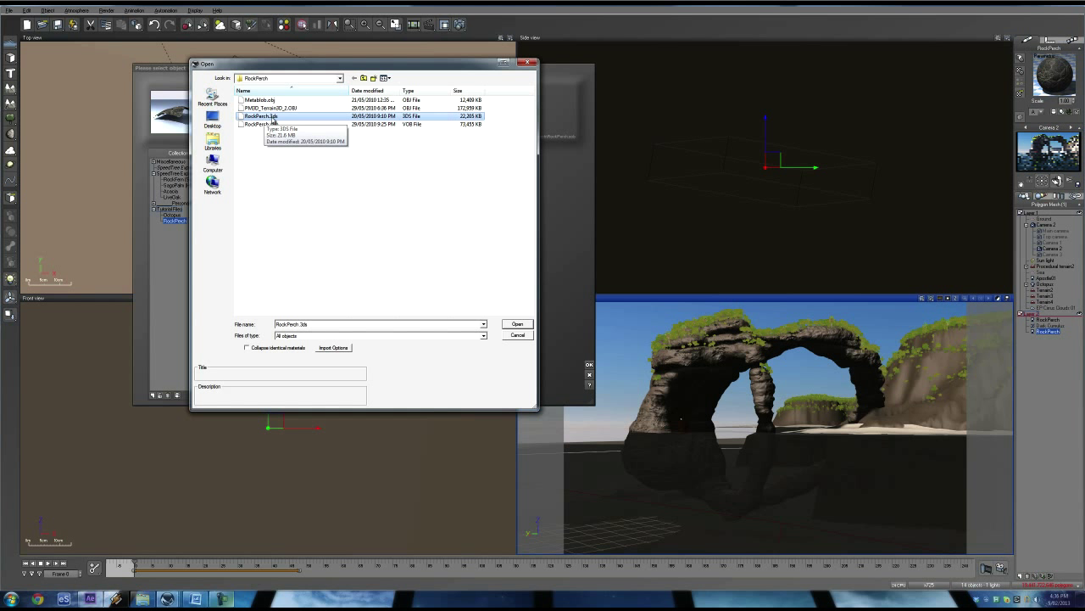
click(271, 108)
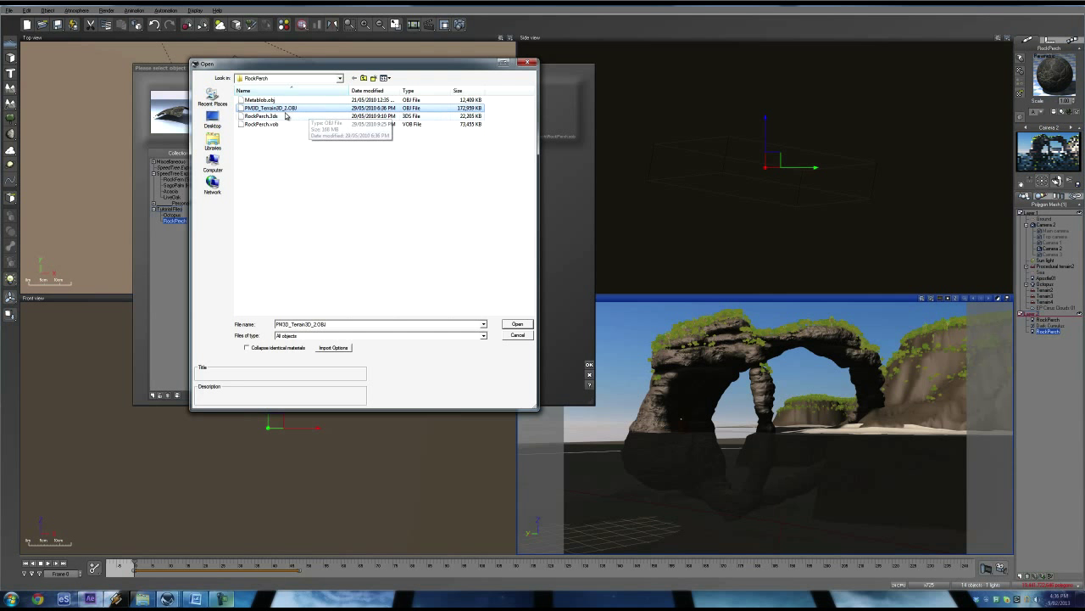
double_click(271, 109)
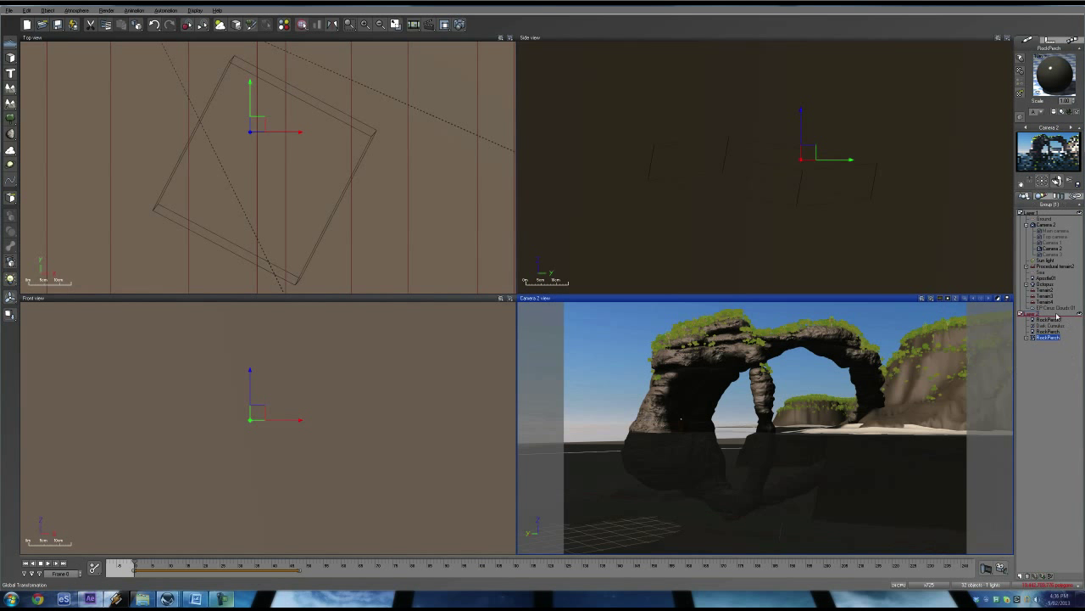
Expand the imported layer and briefly check its material in the advanced editor.
click(1050, 329)
click(1048, 332)
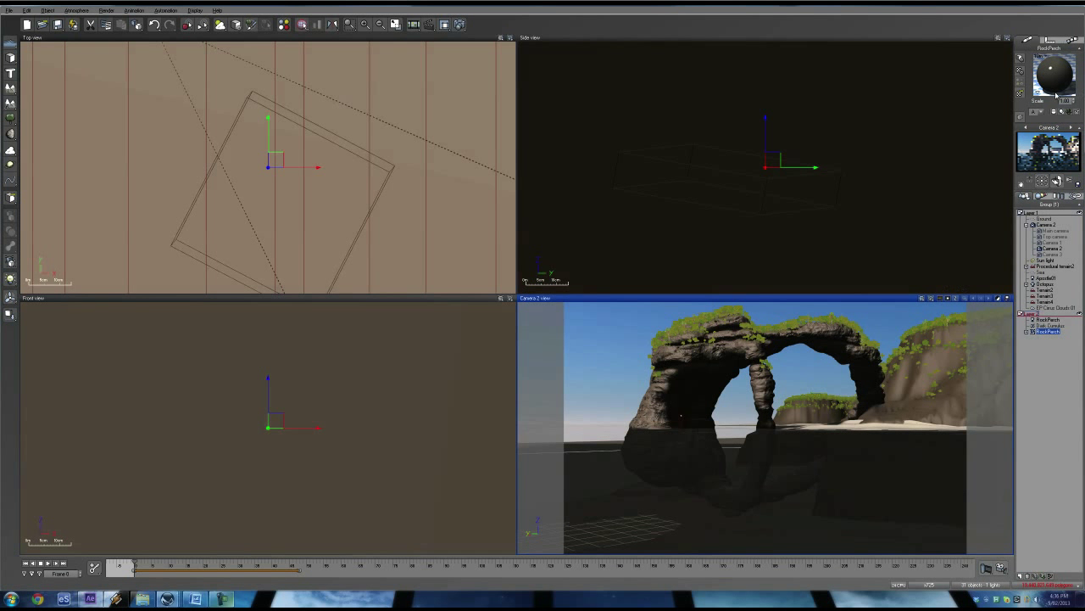
right_click(1055, 76)
click(1055, 71)
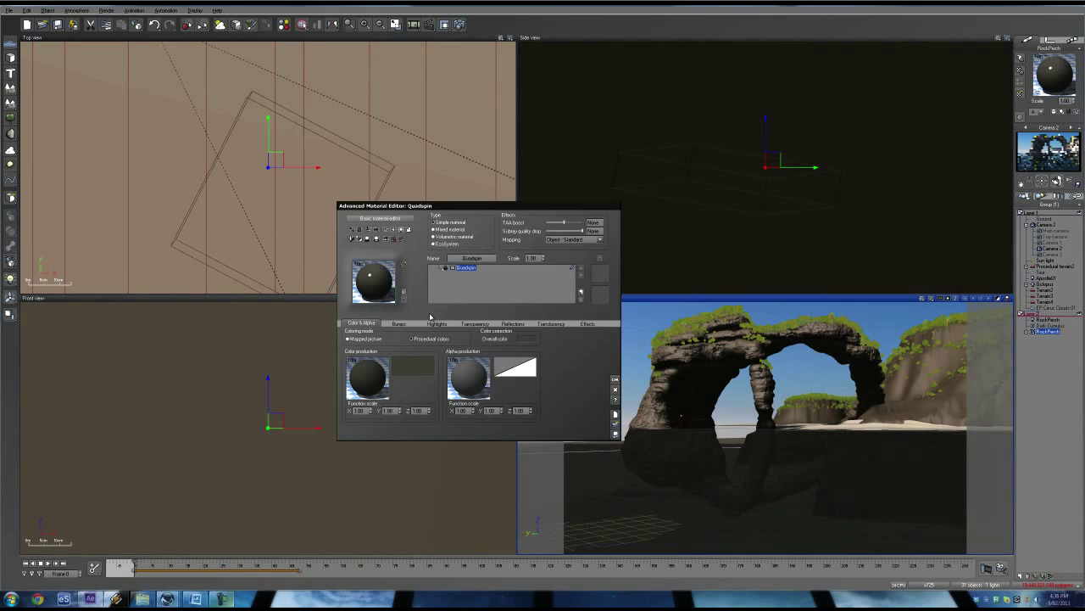
click(616, 390)
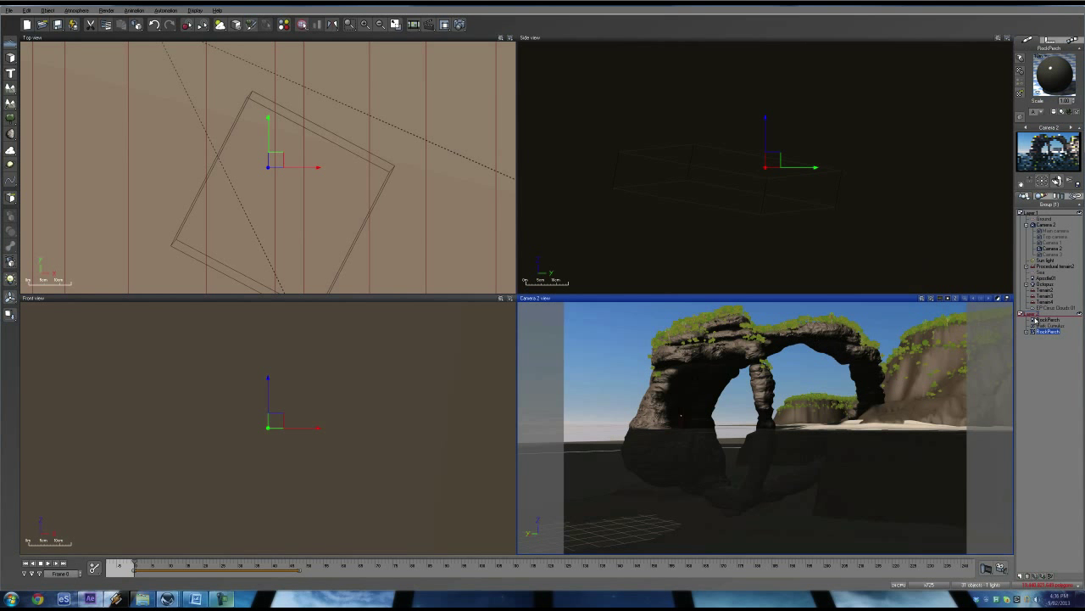
Look through Camera 1, select the rock object and move the view to frame it.
double_click(1051, 243)
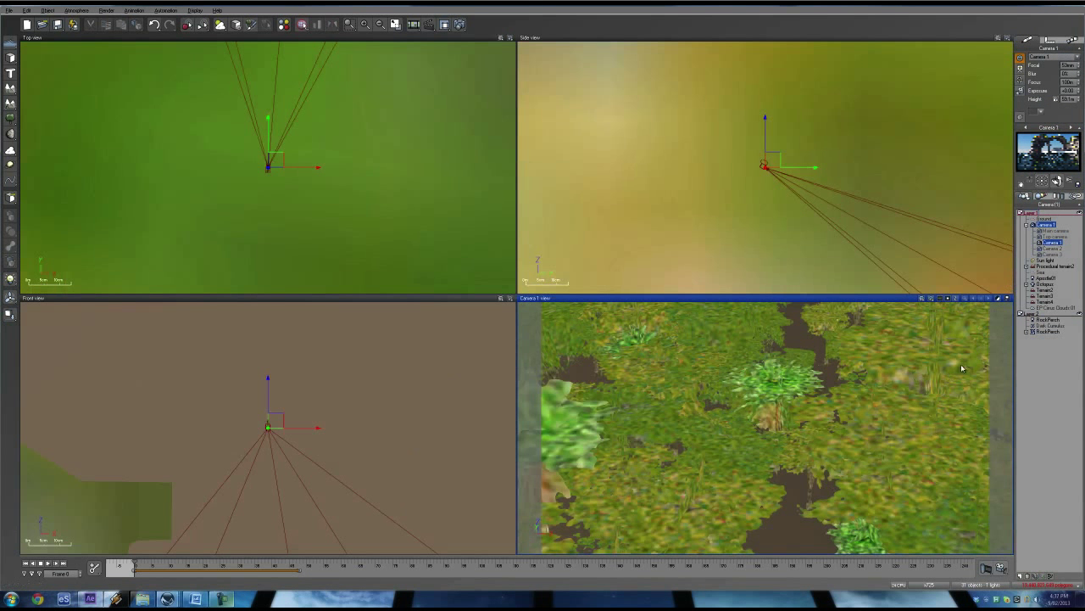
click(1049, 332)
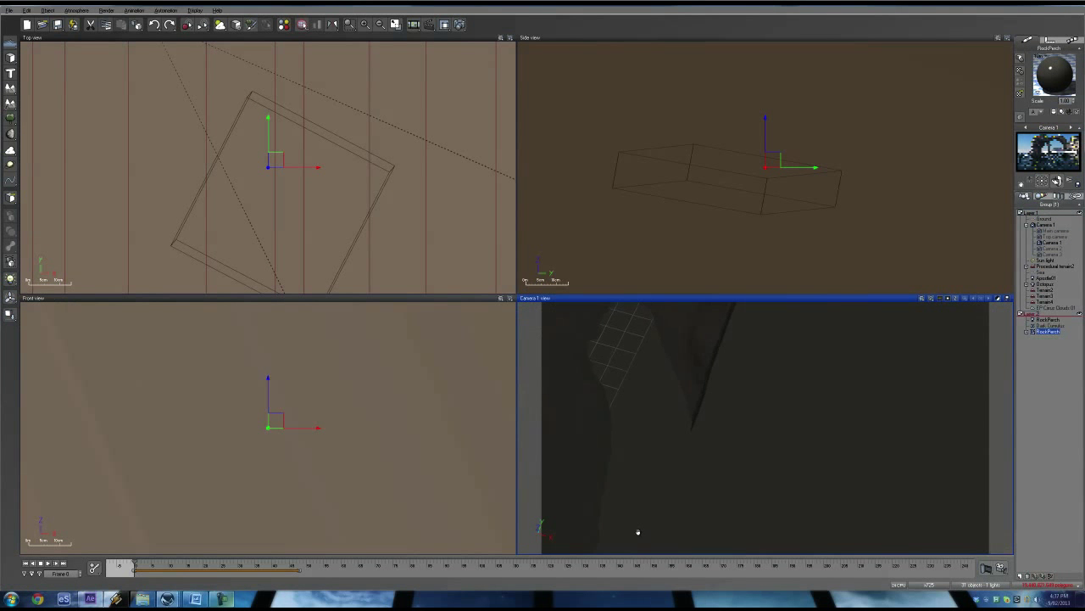
mouse_move(644, 483)
middle_down()
mouse_move(742, 428)
mouse_move(775, 384)
mouse_move(734, 410)
mouse_move(786, 337)
mouse_move(781, 386)
mouse_move(985, 335)
mouse_move(812, 416)
middle_up()
Set the selected object's display mode to Smooth Shaded.
click(338, 68)
click(48, 10)
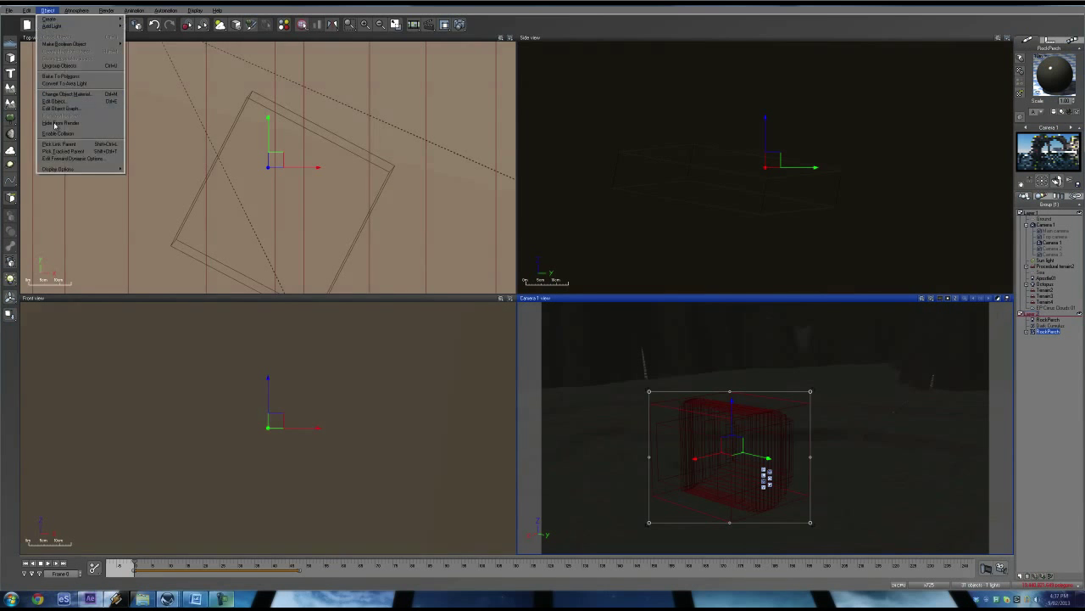
click(148, 198)
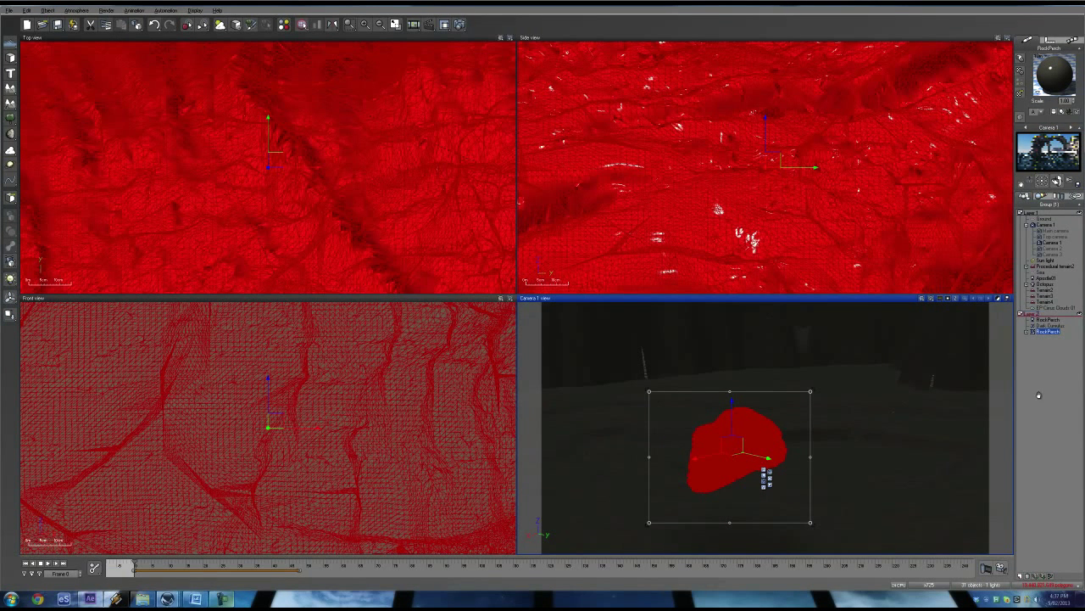
key(Up)
key(Up)
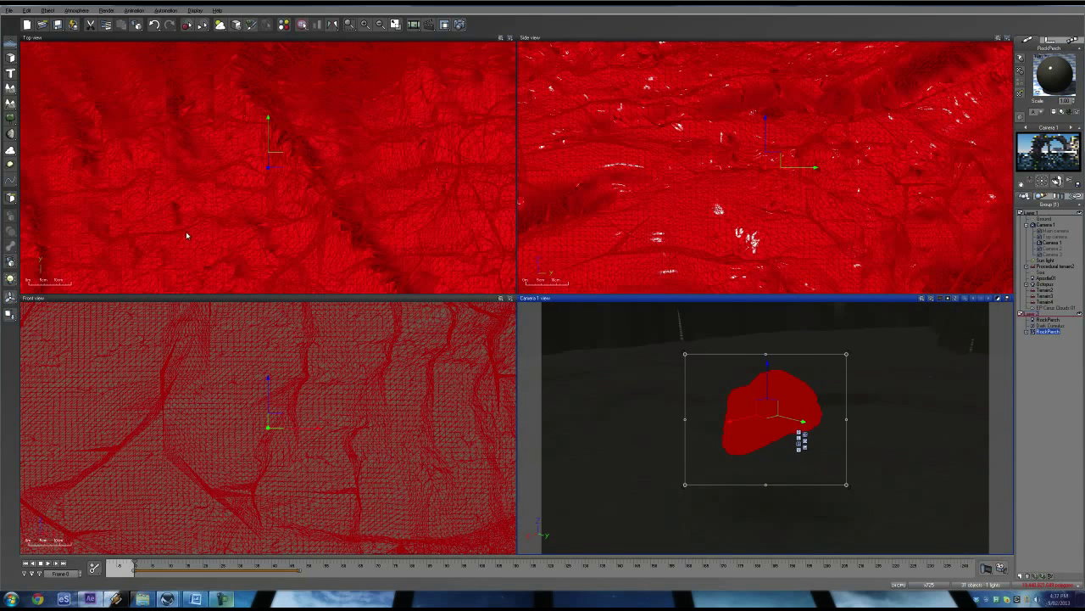
Change the object's viewport display mode again and reselect RockPatch in the layer list.
click(48, 10)
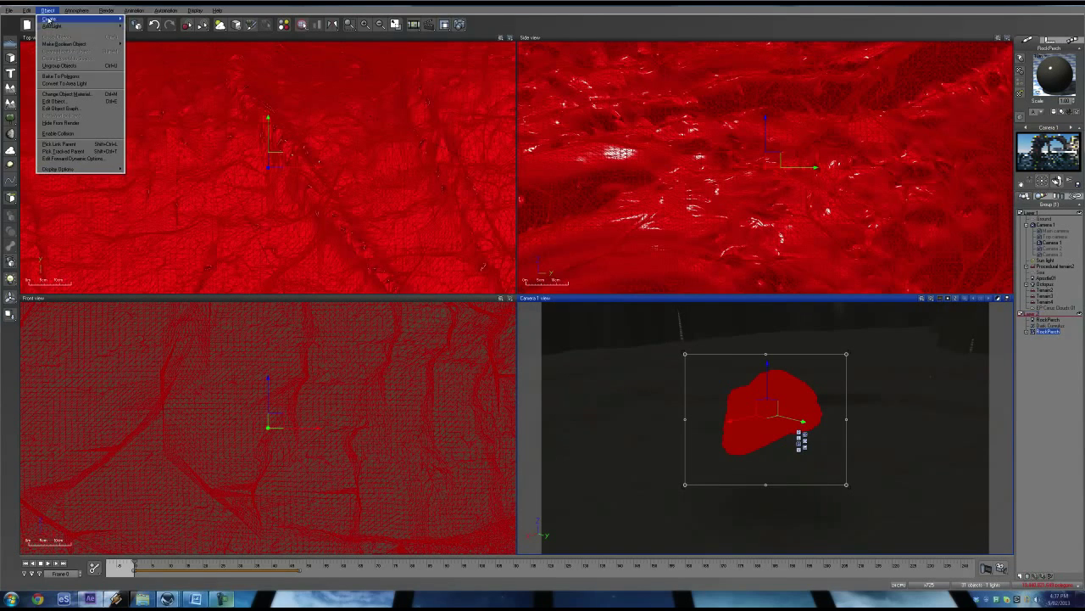
mouse_move(59, 169)
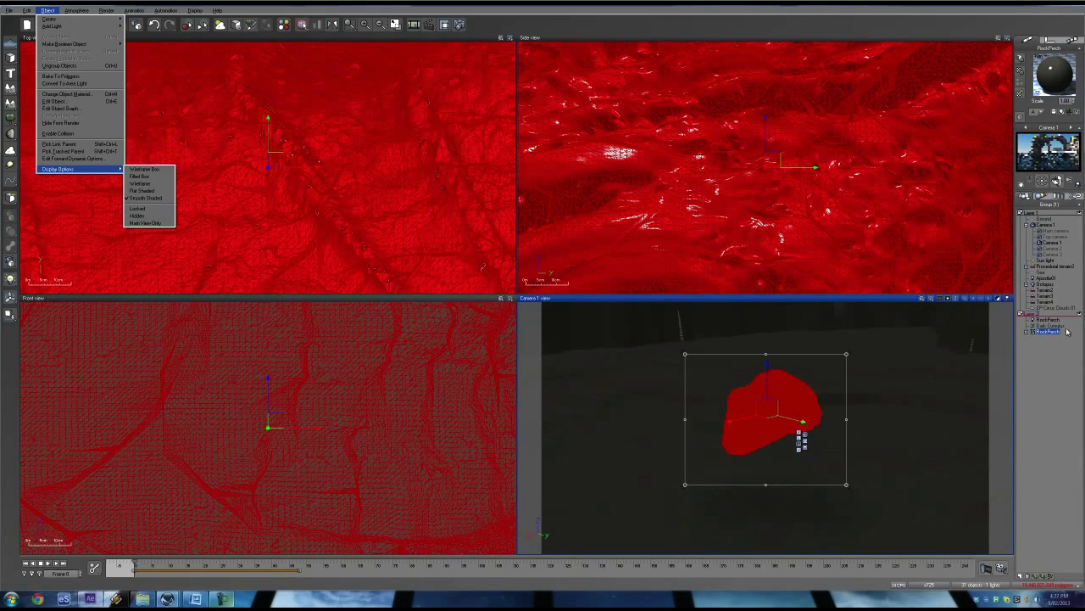
click(145, 210)
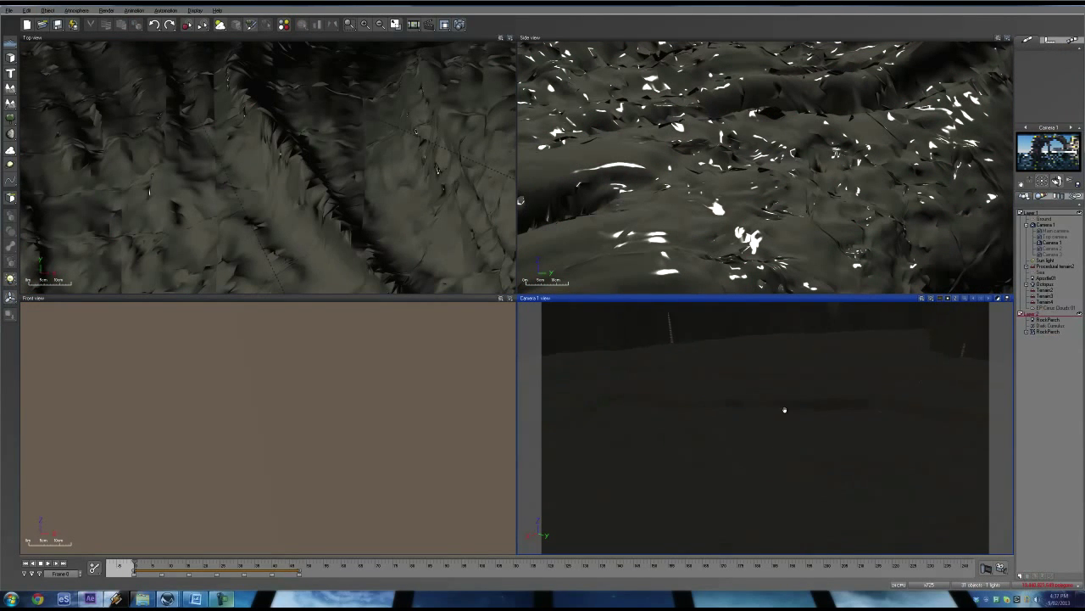
click(1054, 332)
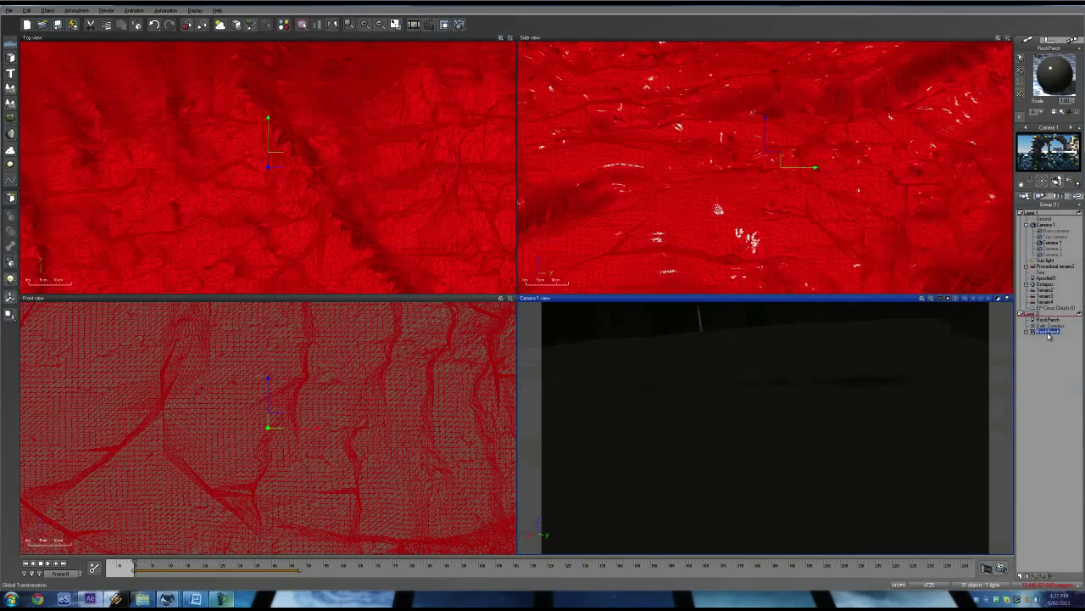
Tilt Camera 1 toward the horizon and scale the RockPatch object larger in front of the cliff.
mouse_move(780, 422)
mouse_down()
mouse_move(816, 426)
mouse_move(817, 395)
mouse_move(773, 417)
mouse_up()
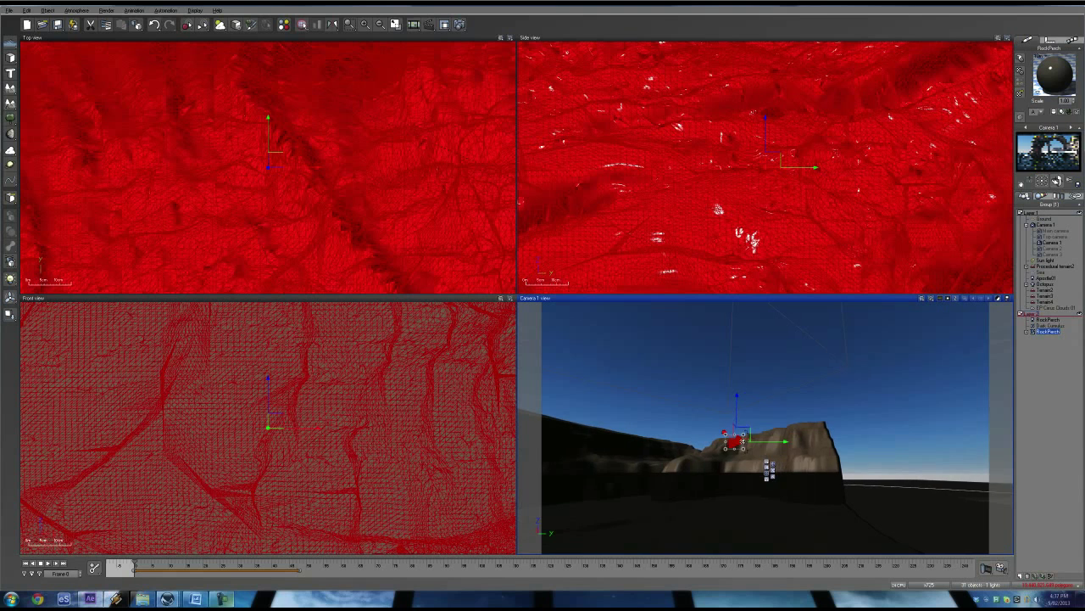
drag(744, 444, 759, 433)
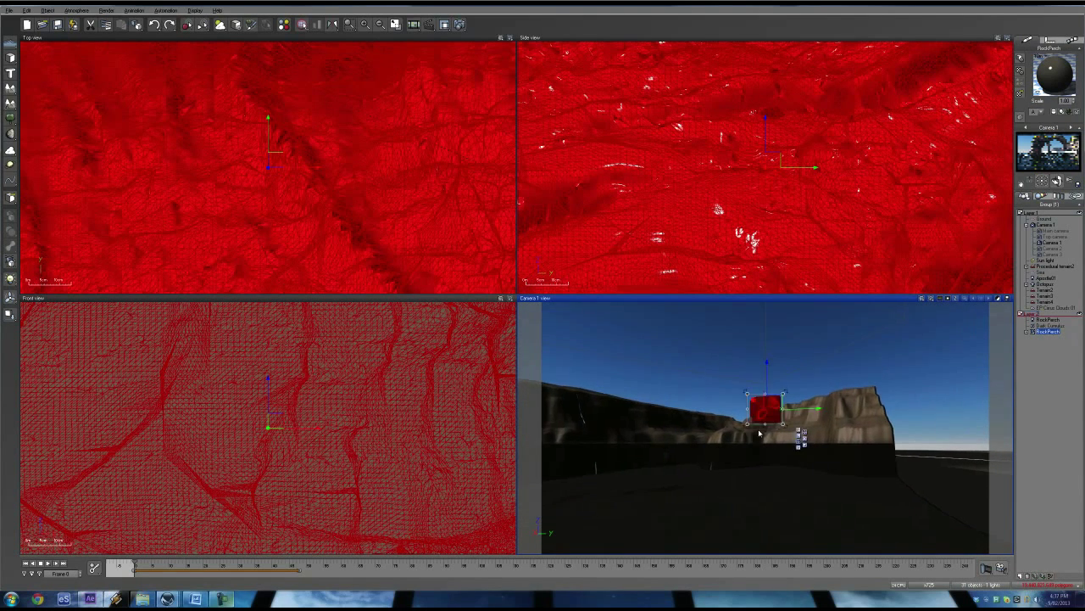
mouse_move(768, 401)
mouse_down()
mouse_move(786, 429)
mouse_move(878, 449)
mouse_move(974, 447)
mouse_move(901, 356)
mouse_move(778, 337)
mouse_move(733, 343)
mouse_up()
Select the RockPatch object in the layer list for deletion.
click(1048, 332)
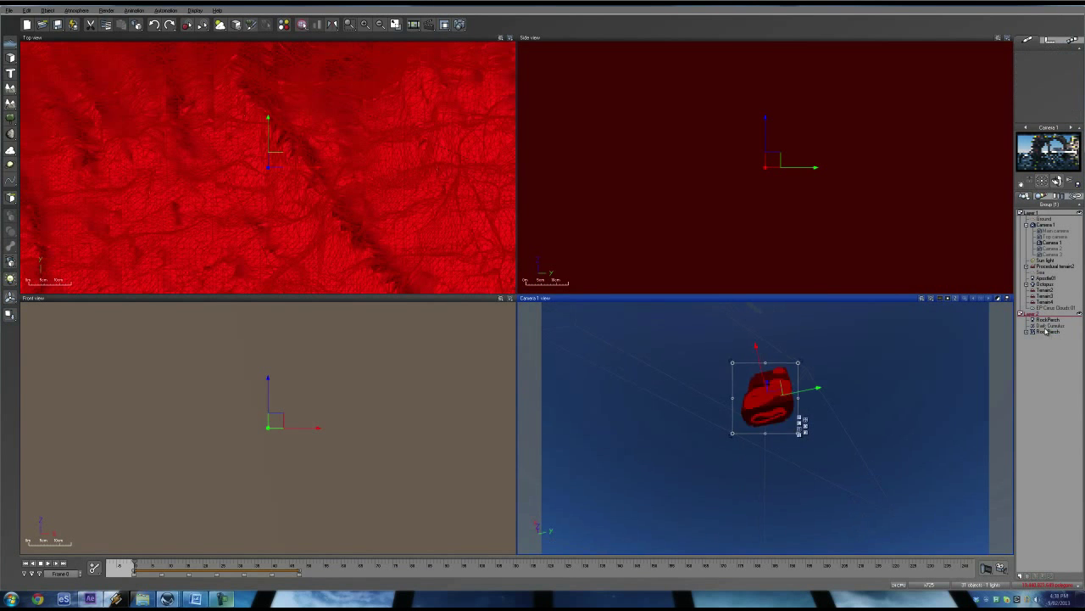
Delete RockPatch, then import PM3D_Terrain3D_2.OBJ through the Load Object file browser.
key(Delete)
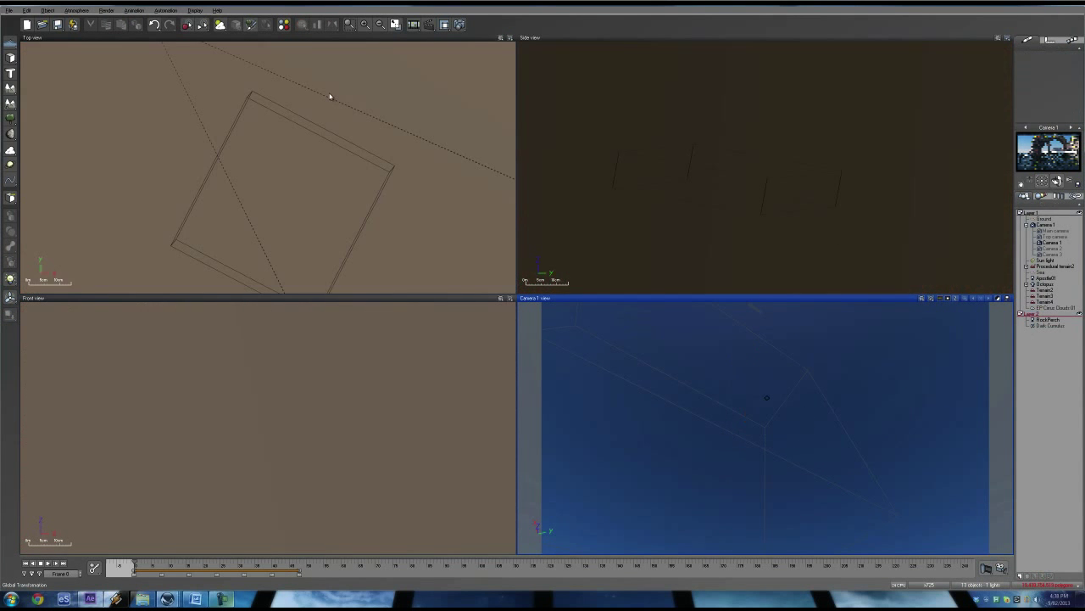
click(10, 181)
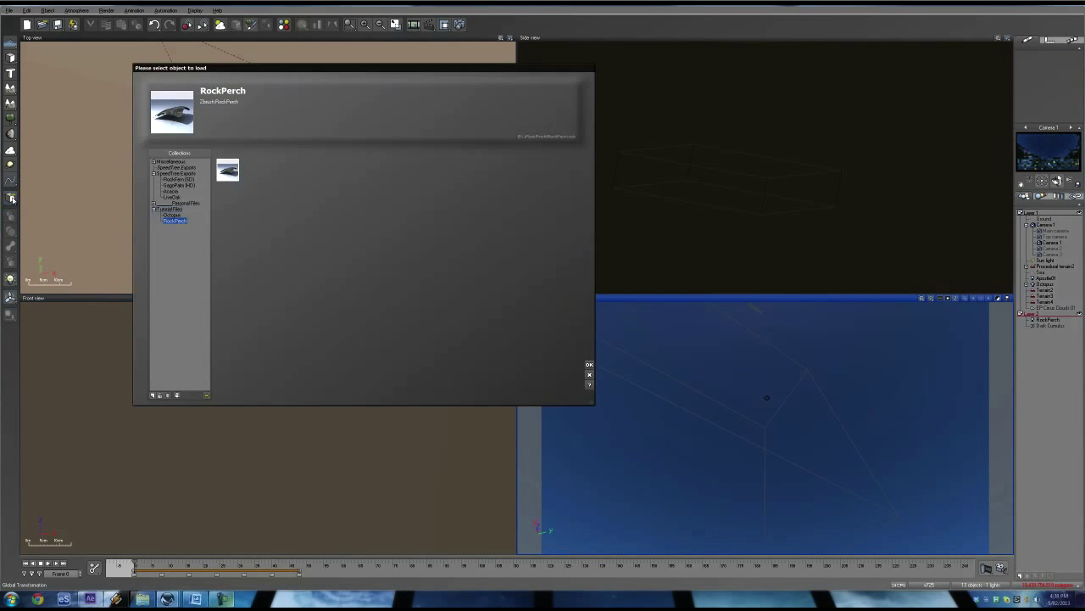
click(205, 397)
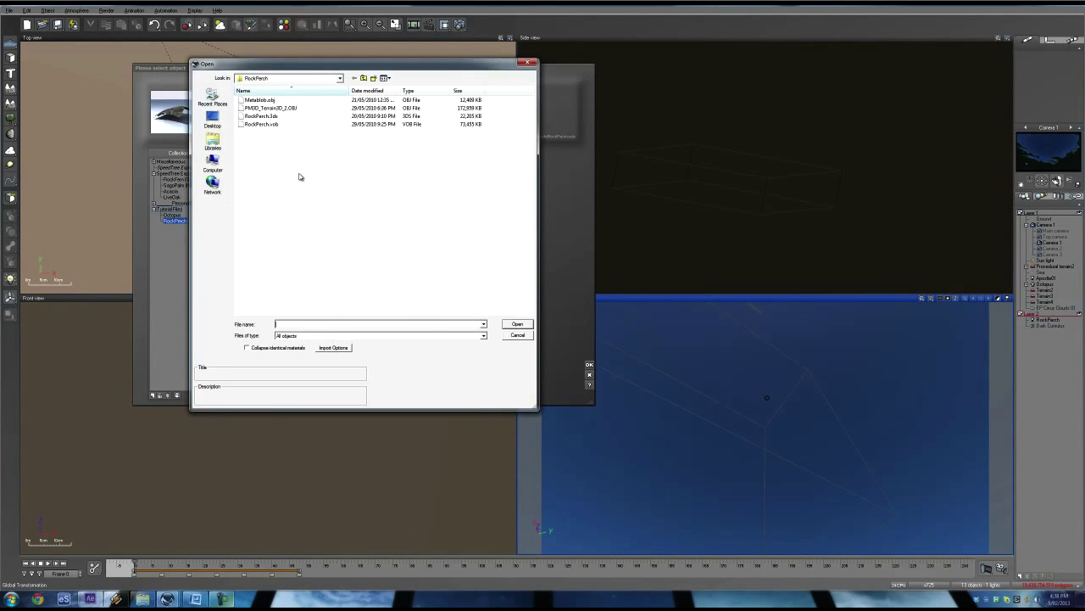
double_click(288, 111)
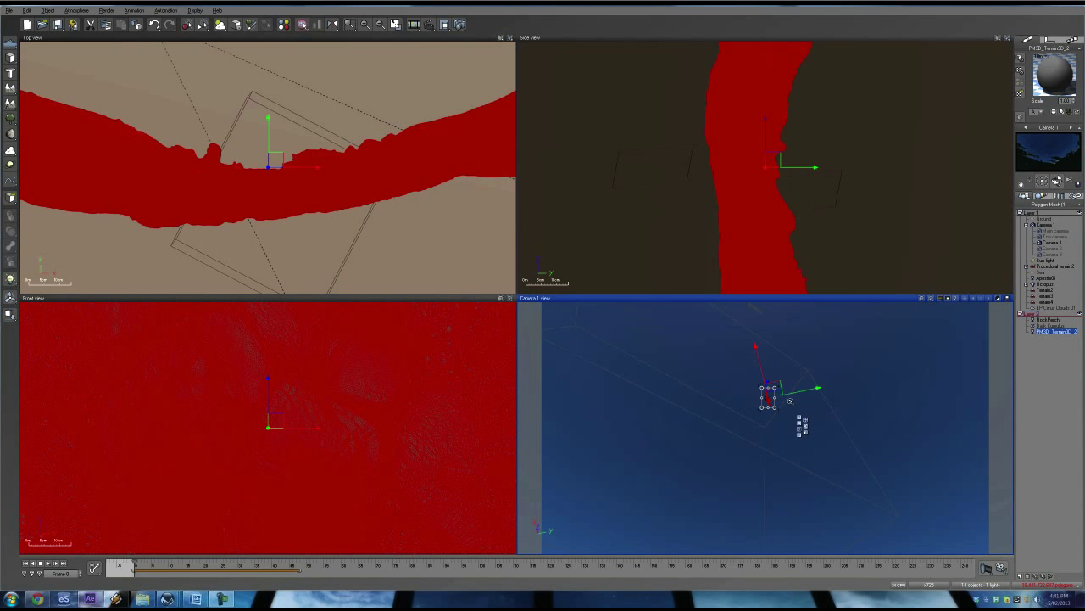
Nudge the camera view and reach the Object display options for the flooded red mesh.
mouse_move(787, 401)
mouse_down()
mouse_move(786, 390)
mouse_move(773, 400)
mouse_up()
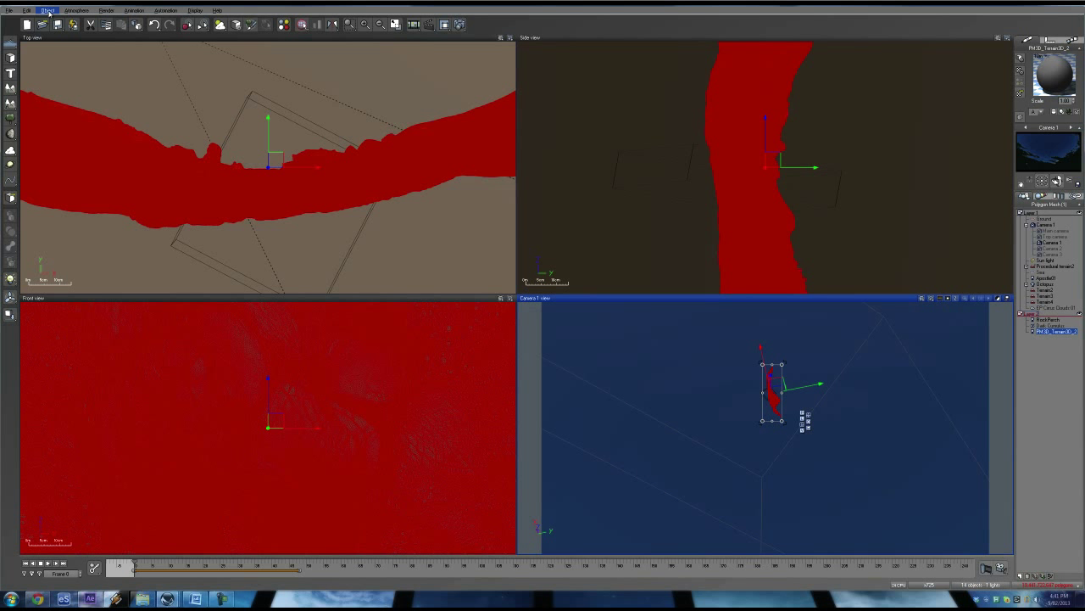
click(48, 11)
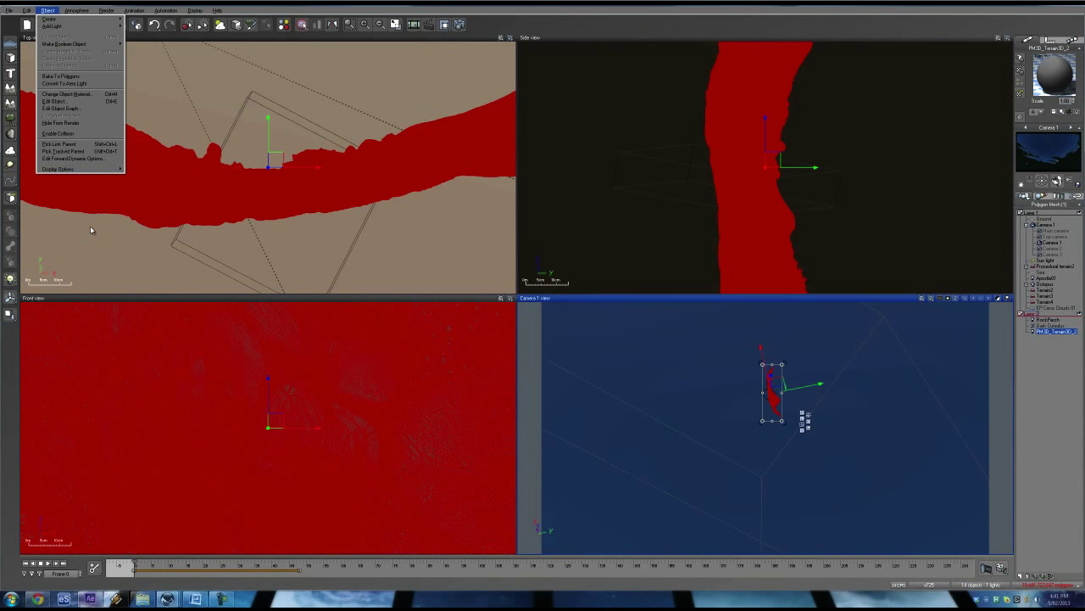
Switch the mesh to a lighter display and rotate it with the Rotate gizmo, undoing one attempt.
click(159, 172)
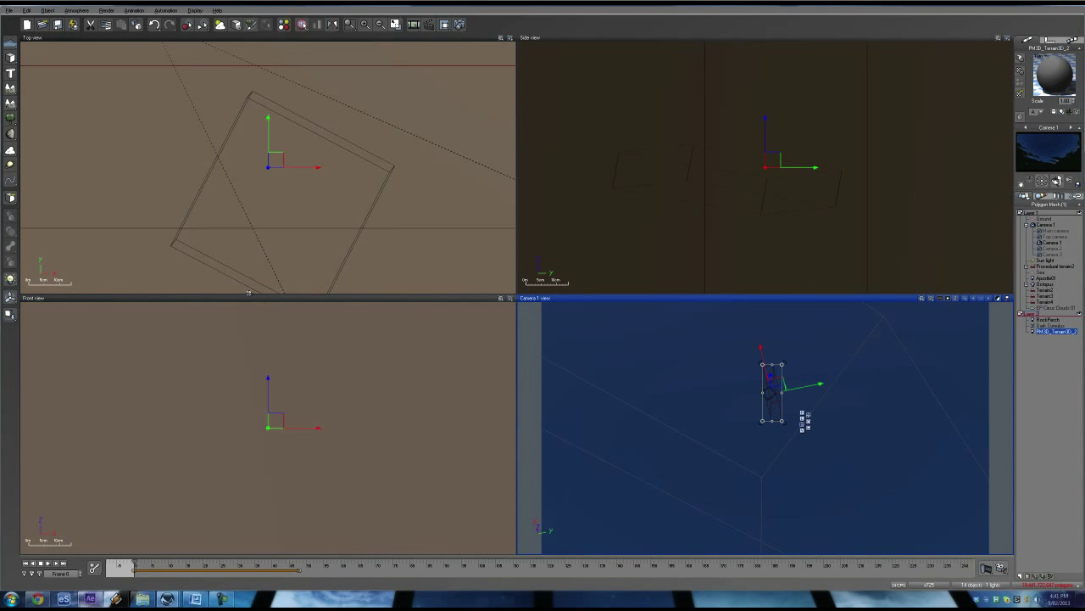
drag(777, 386, 818, 385)
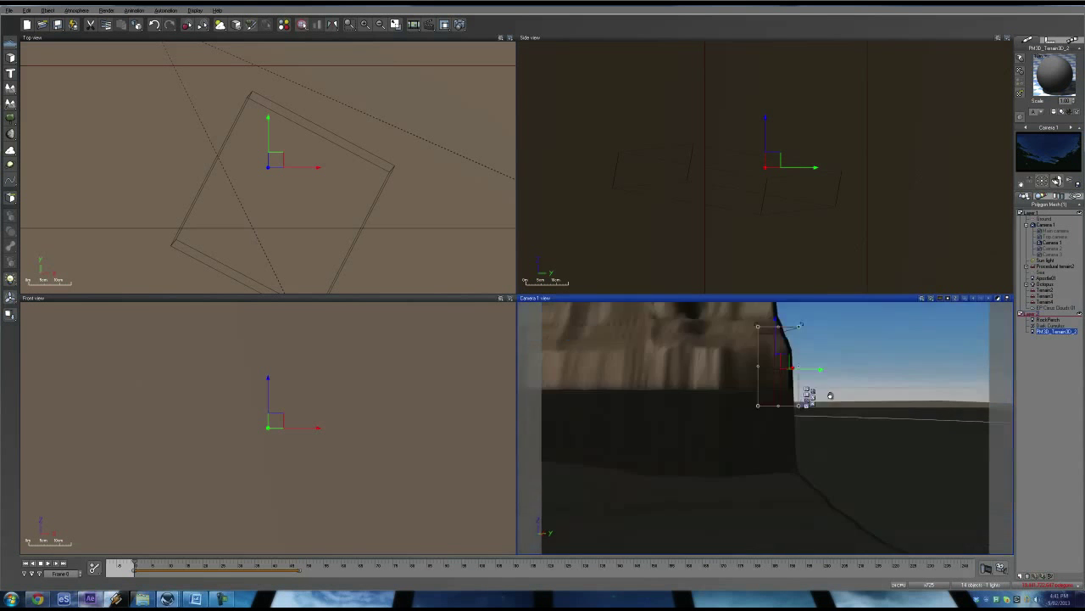
click(814, 399)
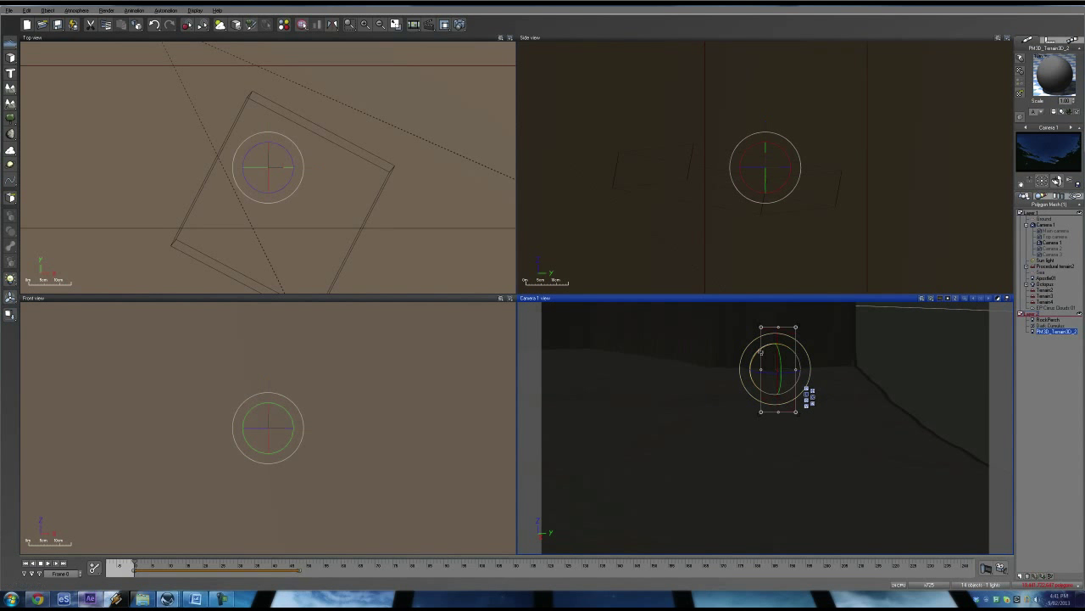
drag(755, 352, 814, 328)
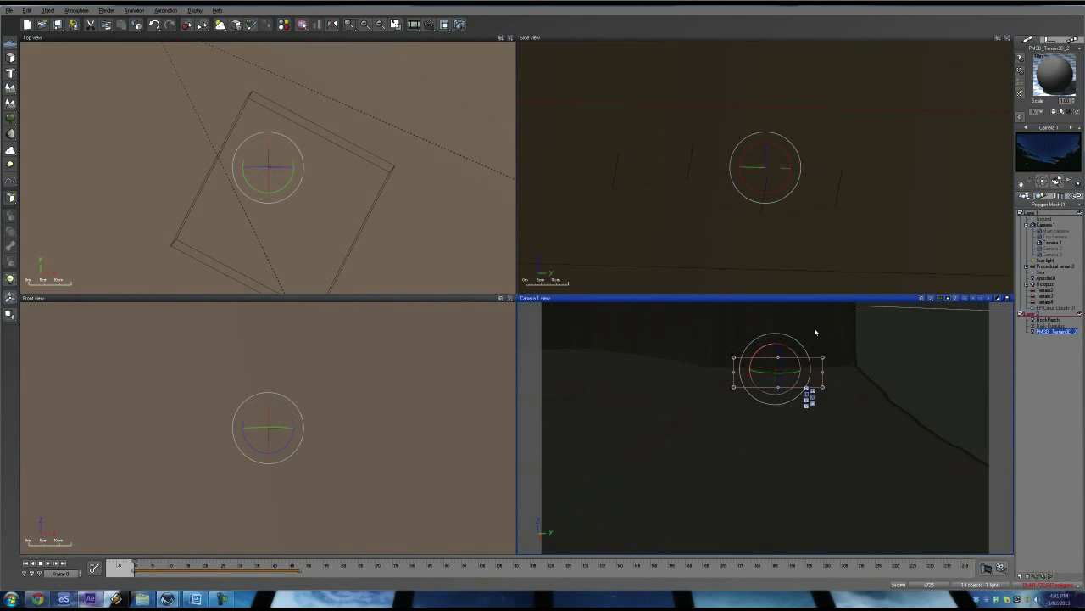
key(ctrl+z)
key(ctrl+z)
Tilt the camera view and point it down at the ground, undoing a stray change.
mouse_move(849, 374)
mouse_down()
mouse_move(774, 405)
mouse_move(786, 377)
mouse_up()
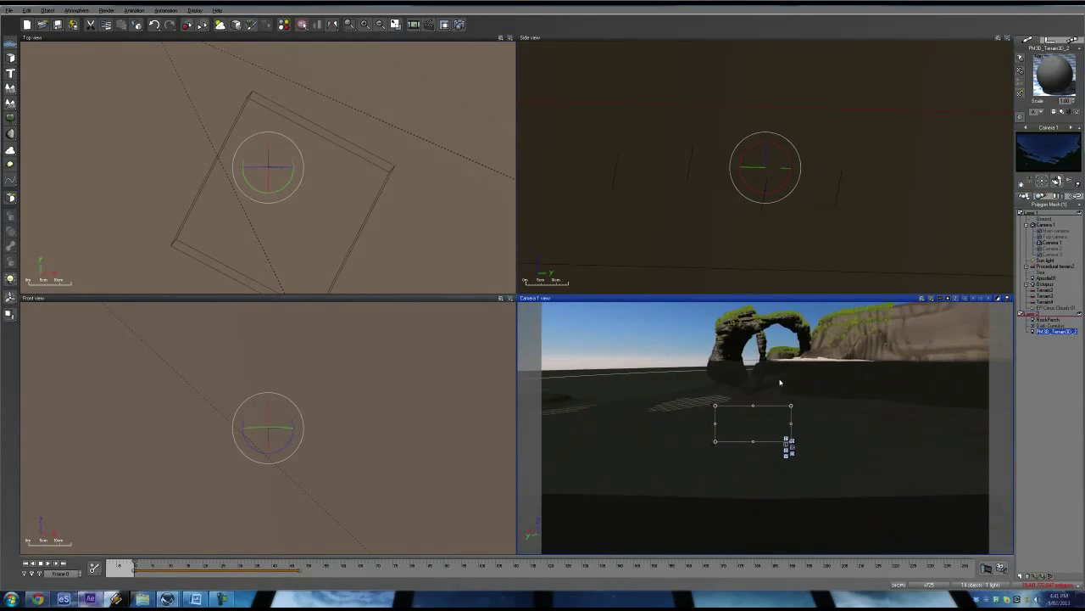
key(r)
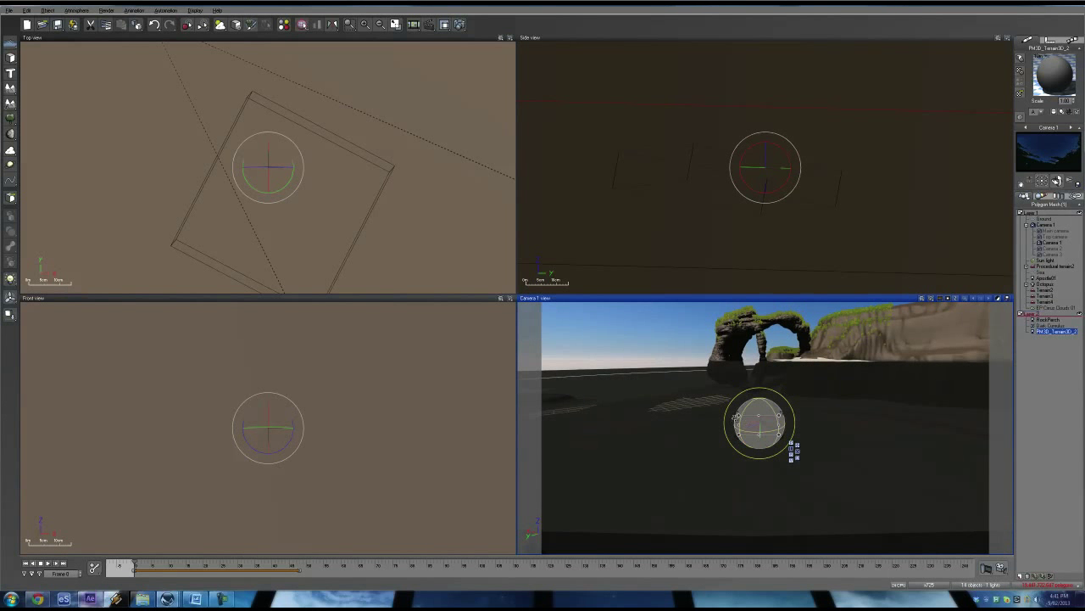
mouse_move(725, 407)
mouse_down()
mouse_move(744, 385)
mouse_move(805, 392)
mouse_up()
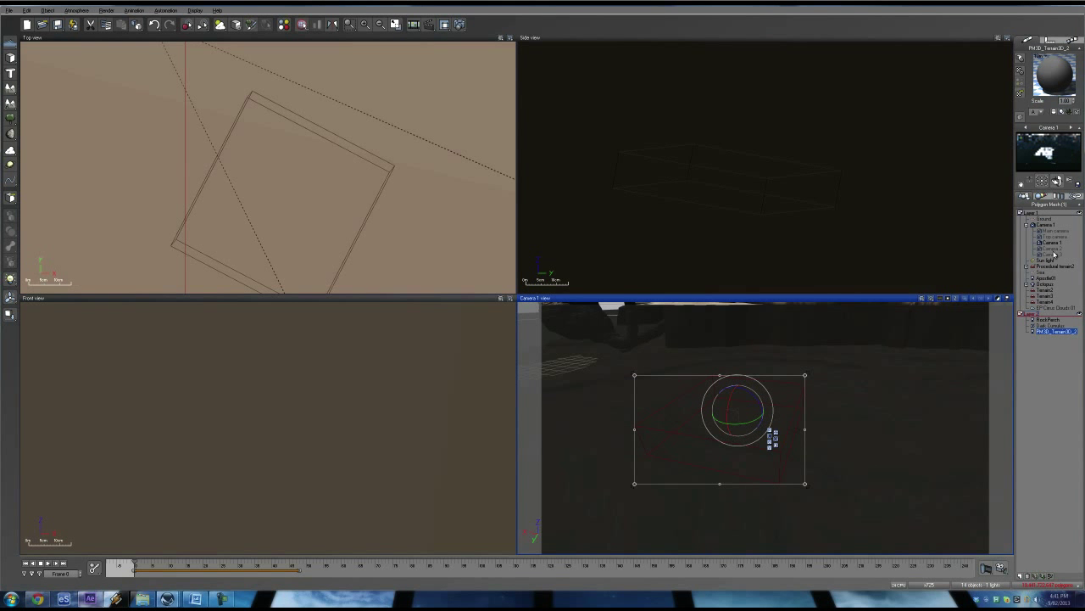
Show the Rock Perch mesh smooth shaded via Object > Display Options and deselect it to see its texture.
double_click(1050, 253)
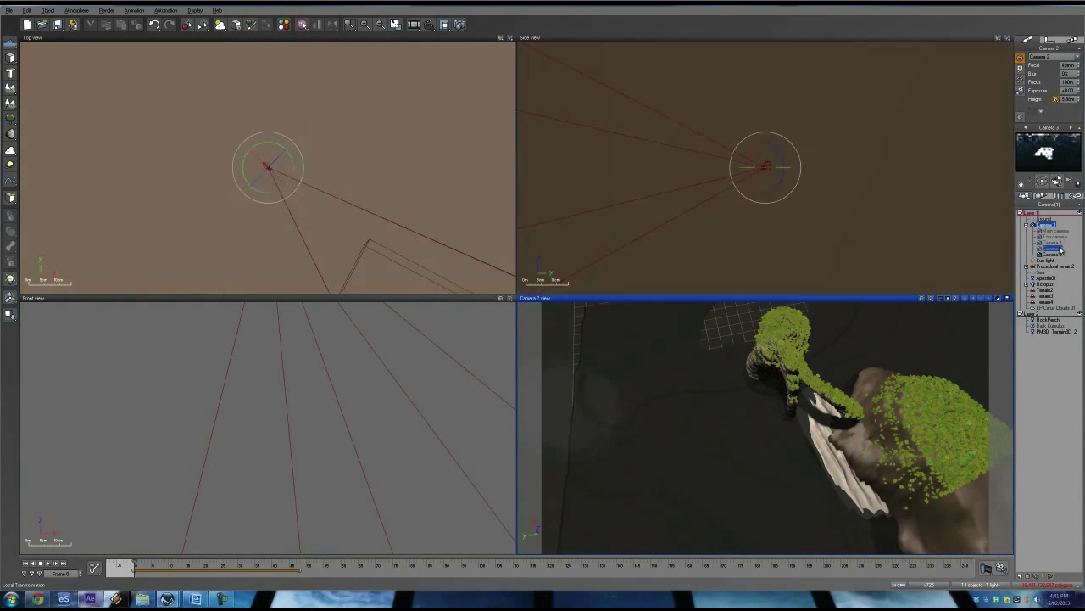
double_click(1050, 248)
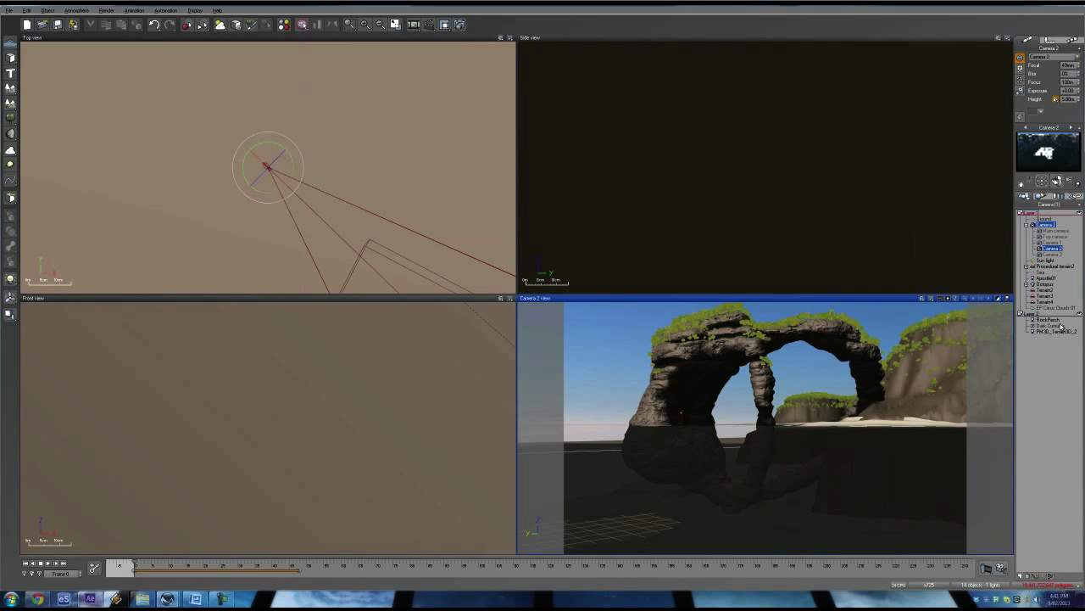
click(1051, 320)
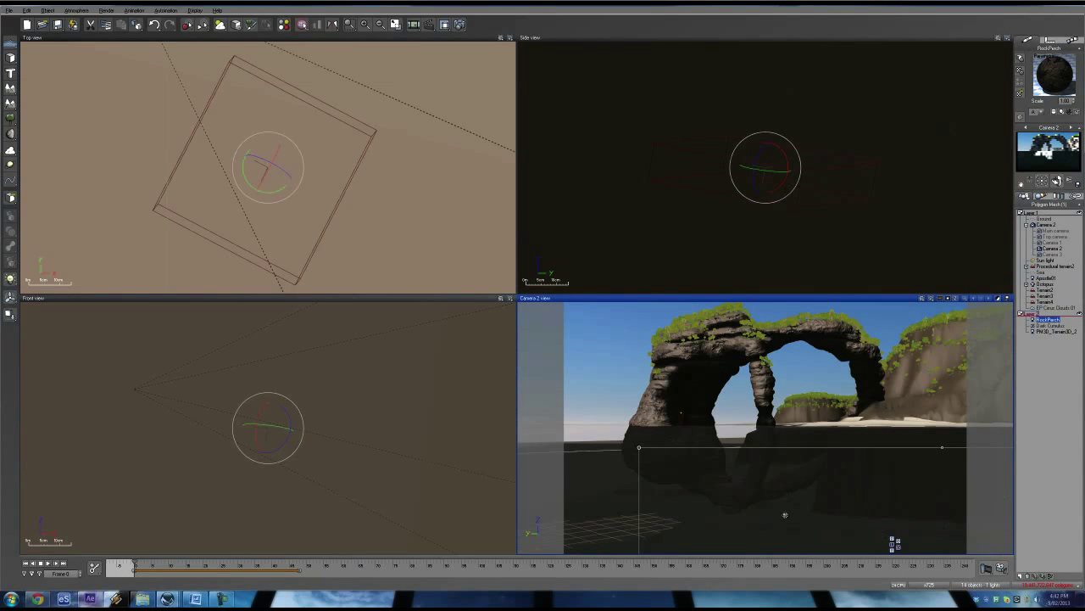
click(48, 10)
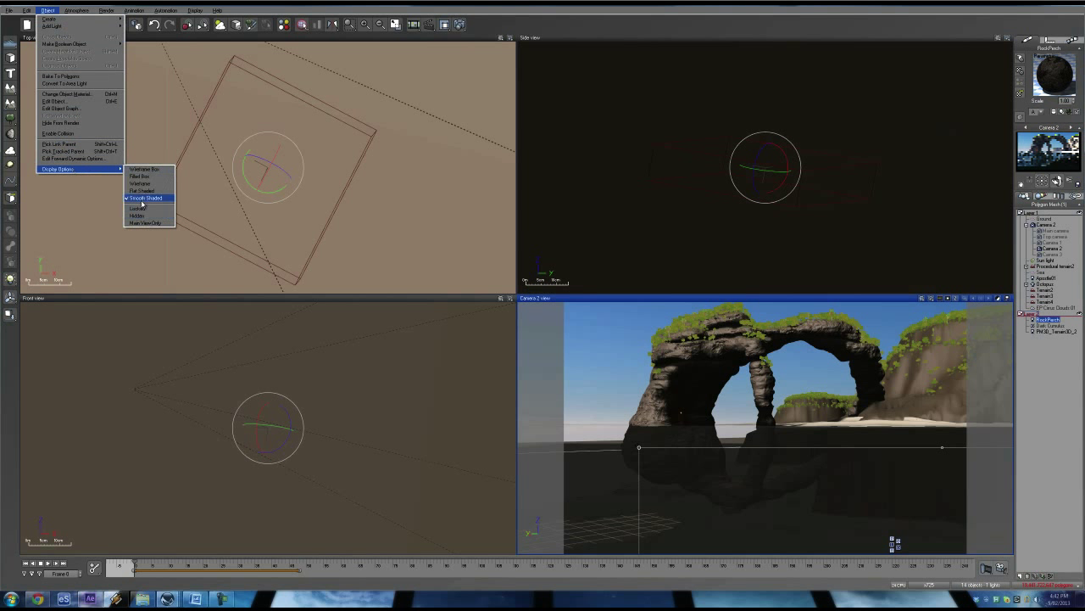
click(146, 202)
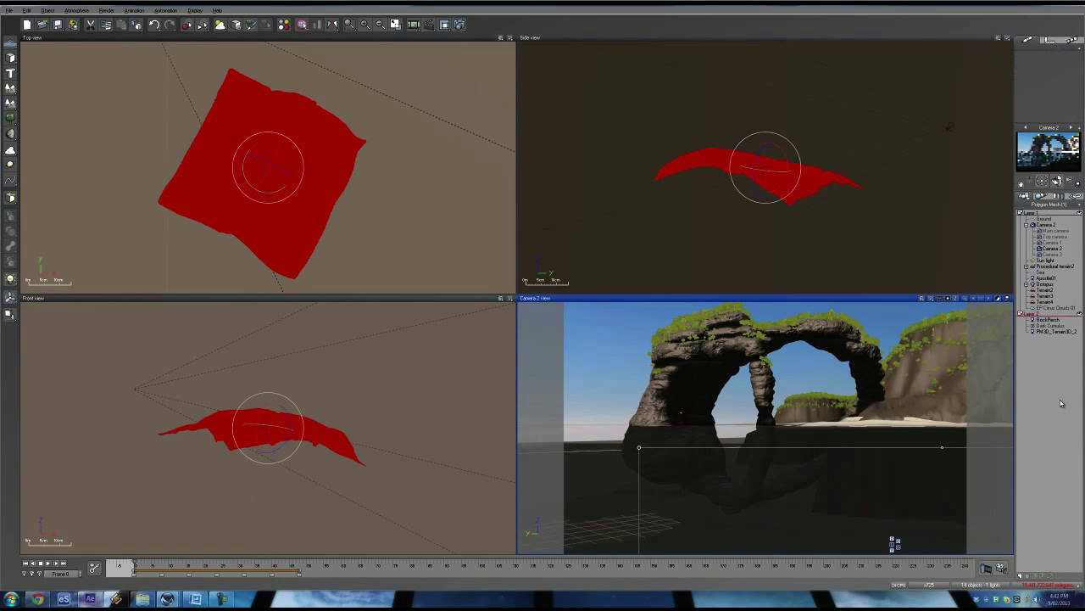
click(1061, 403)
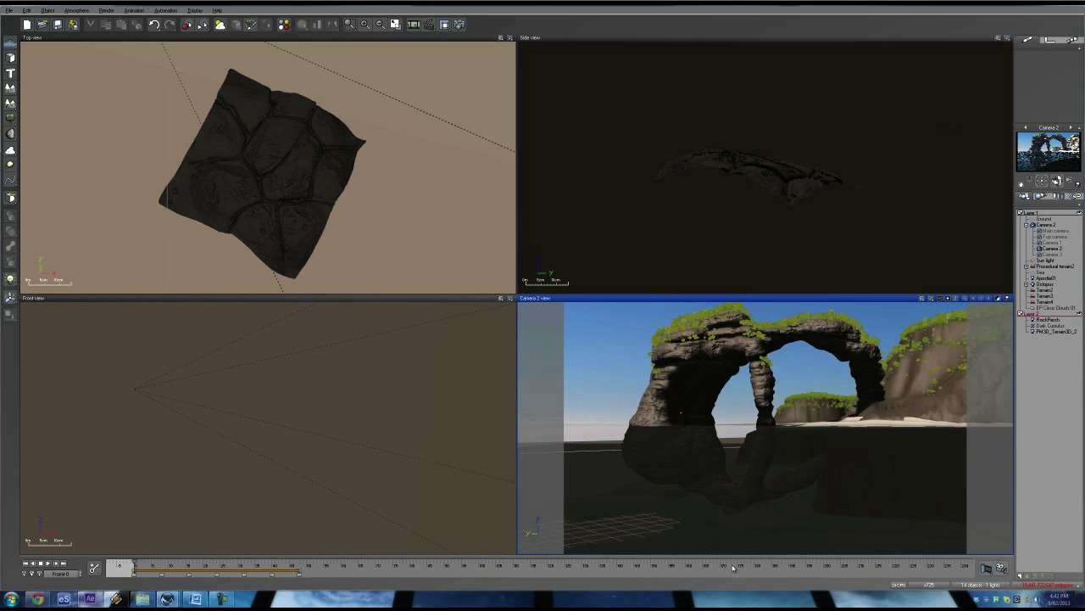
Select PM3D_Terrain3D_2, bring up its Advanced Material Editor and choose Load a Material.
click(1043, 331)
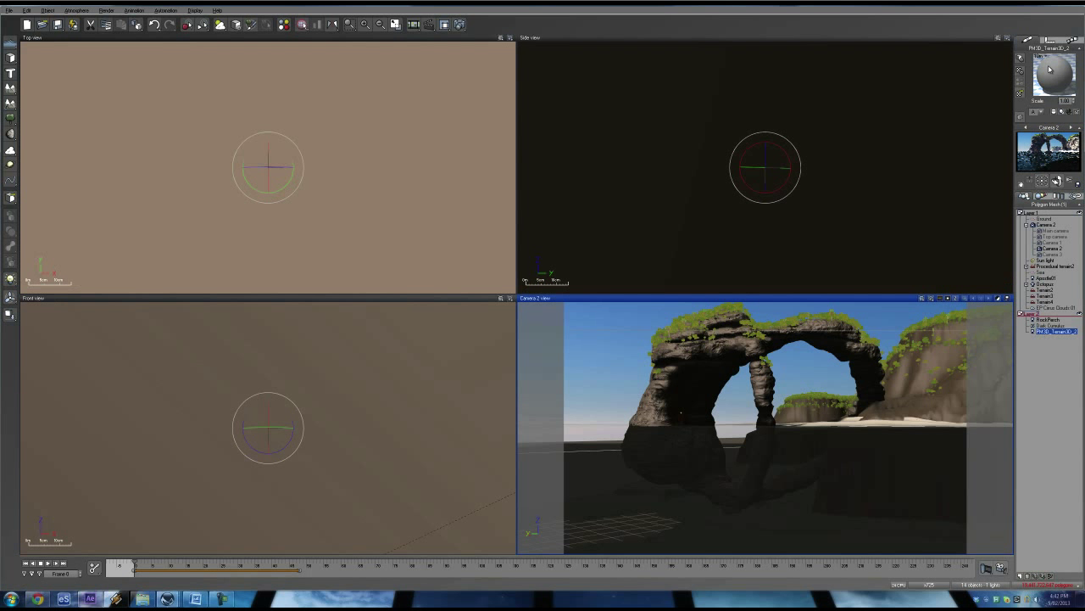
right_click(1058, 69)
click(1056, 73)
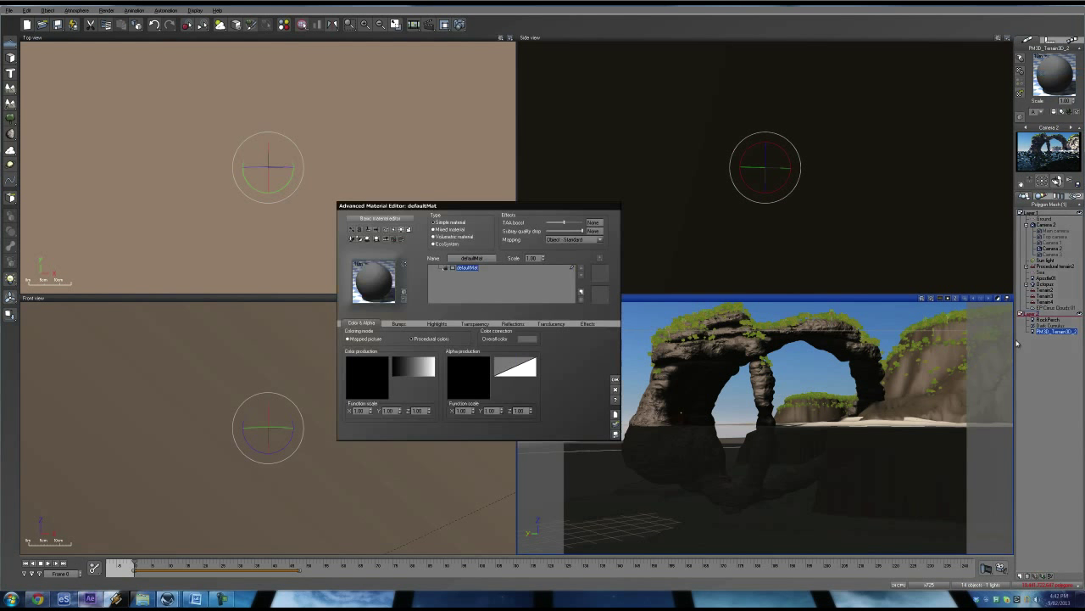
right_click(468, 267)
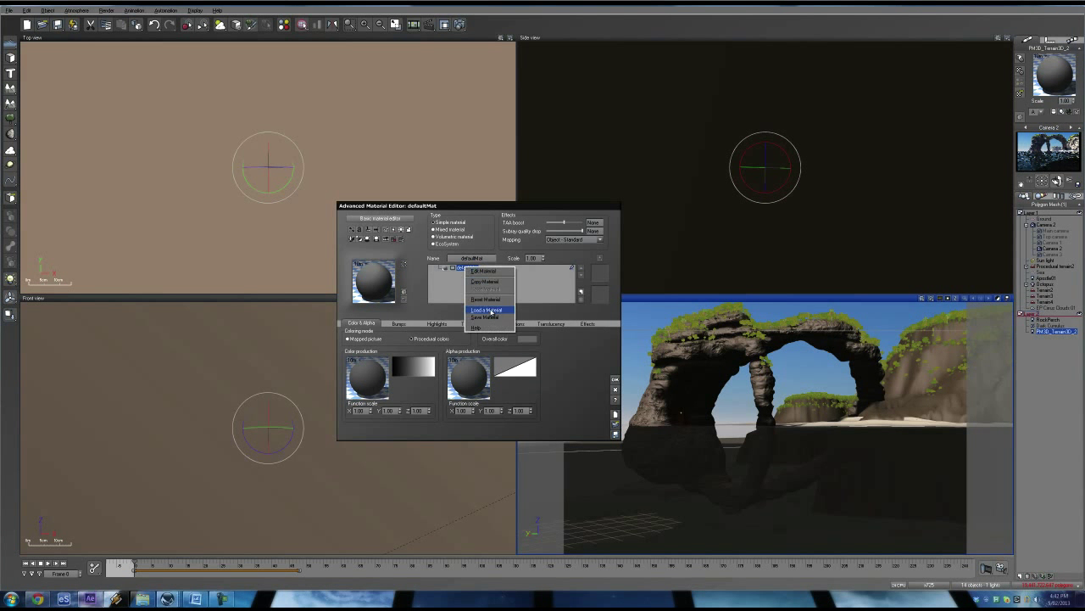
click(488, 311)
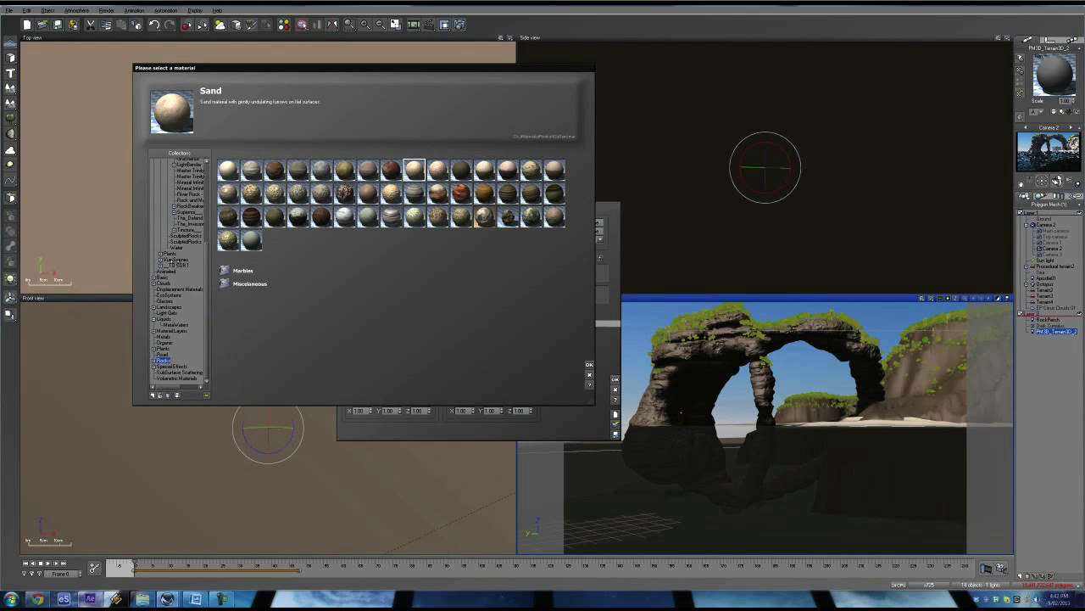
drag(207, 254, 204, 362)
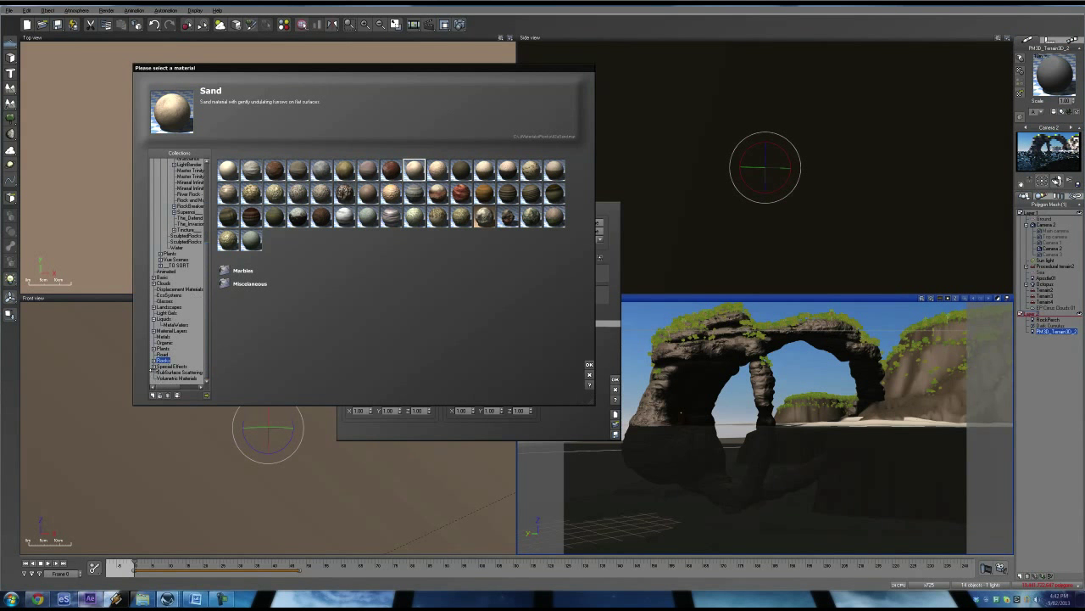
Browse the Rocks, Landscapes and Material Layers collections in the material browser.
click(153, 360)
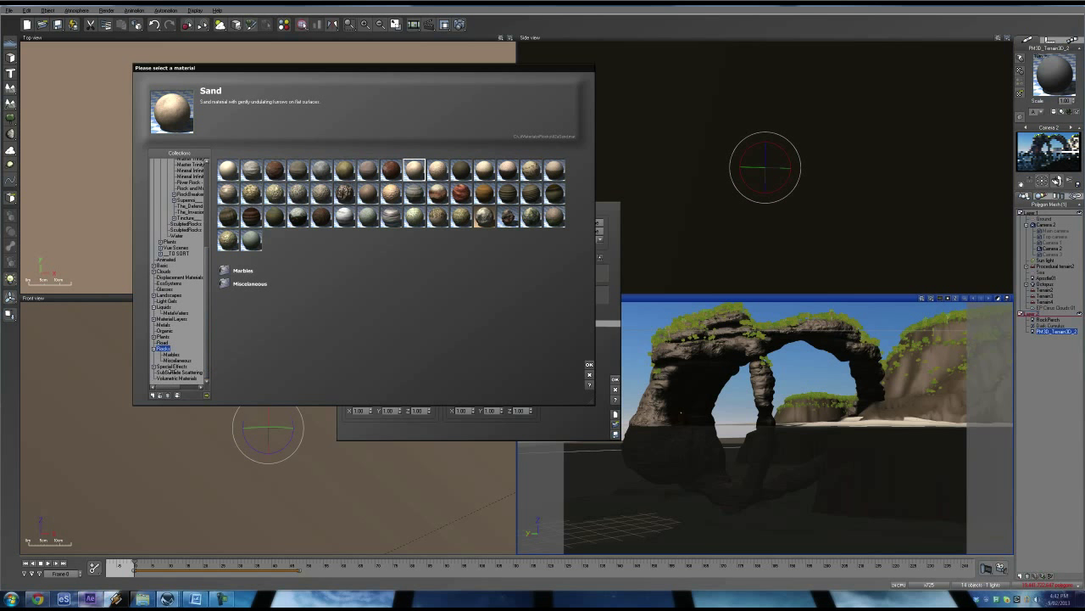
drag(206, 365, 206, 161)
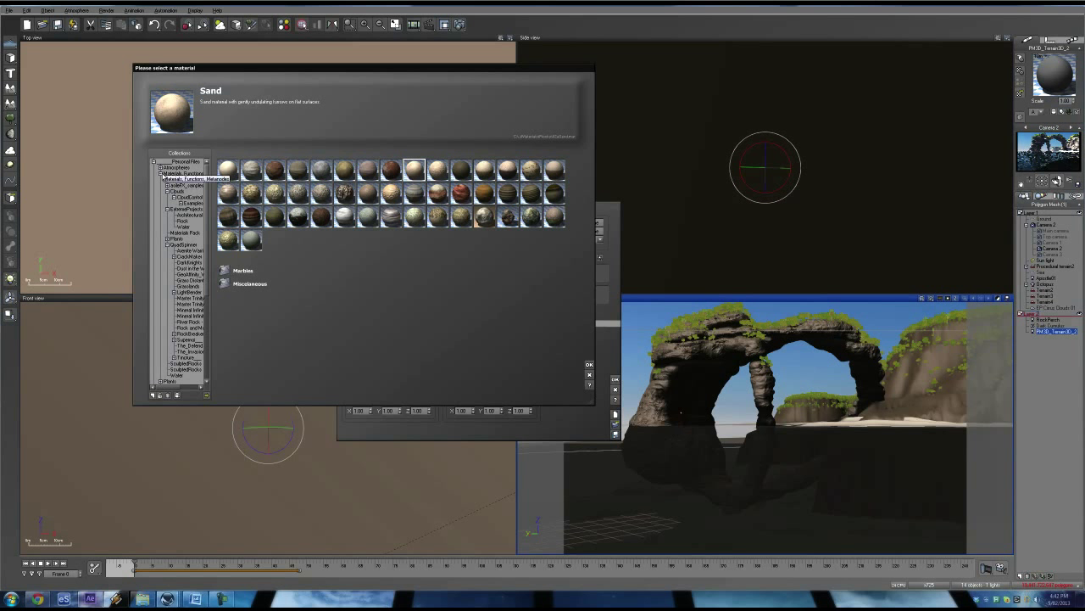
click(154, 162)
click(170, 204)
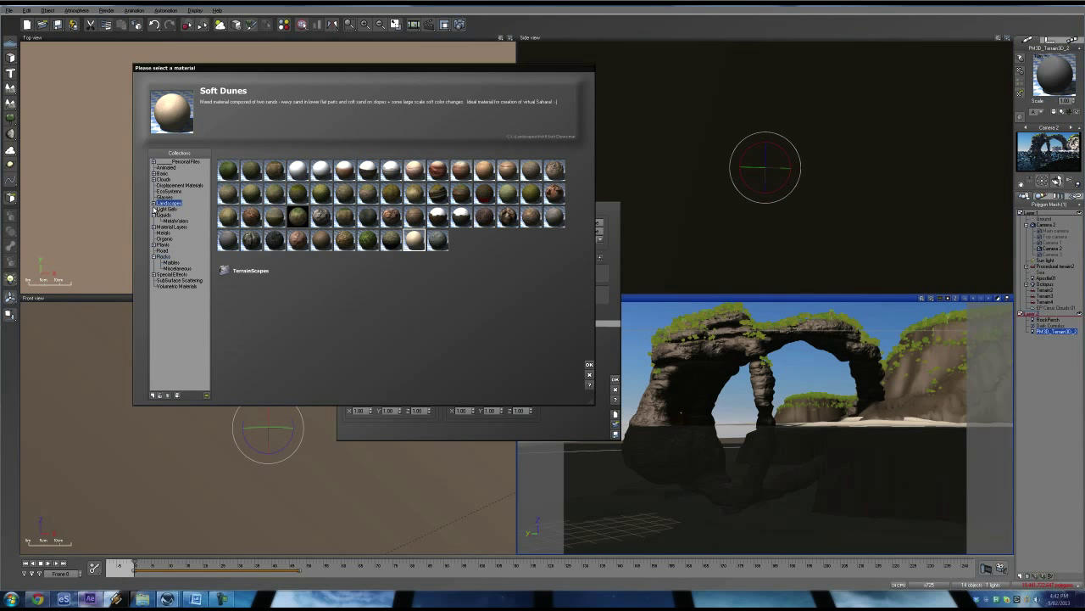
click(163, 257)
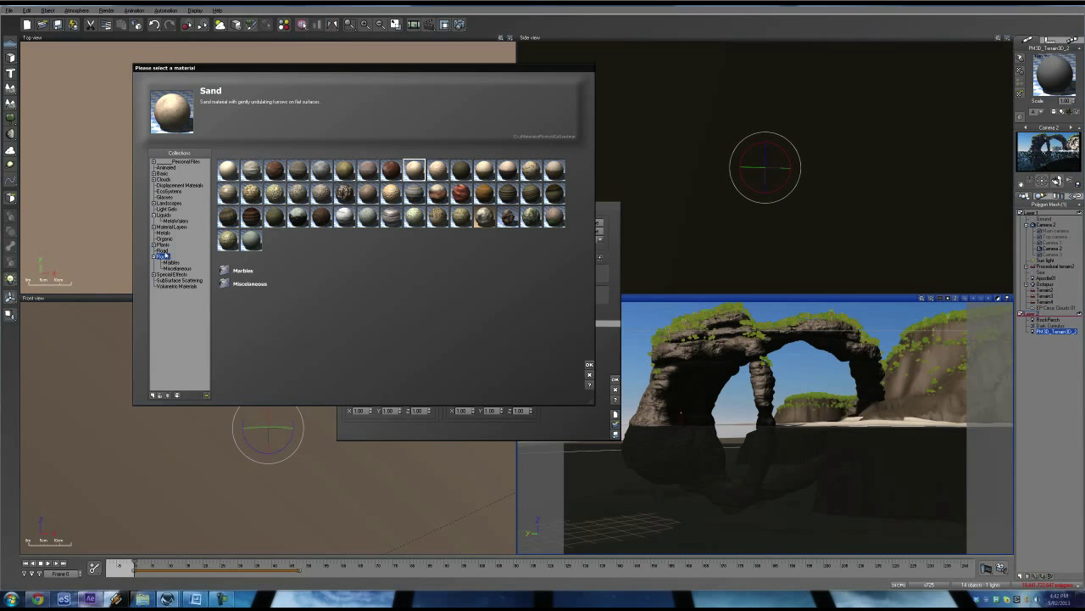
click(170, 227)
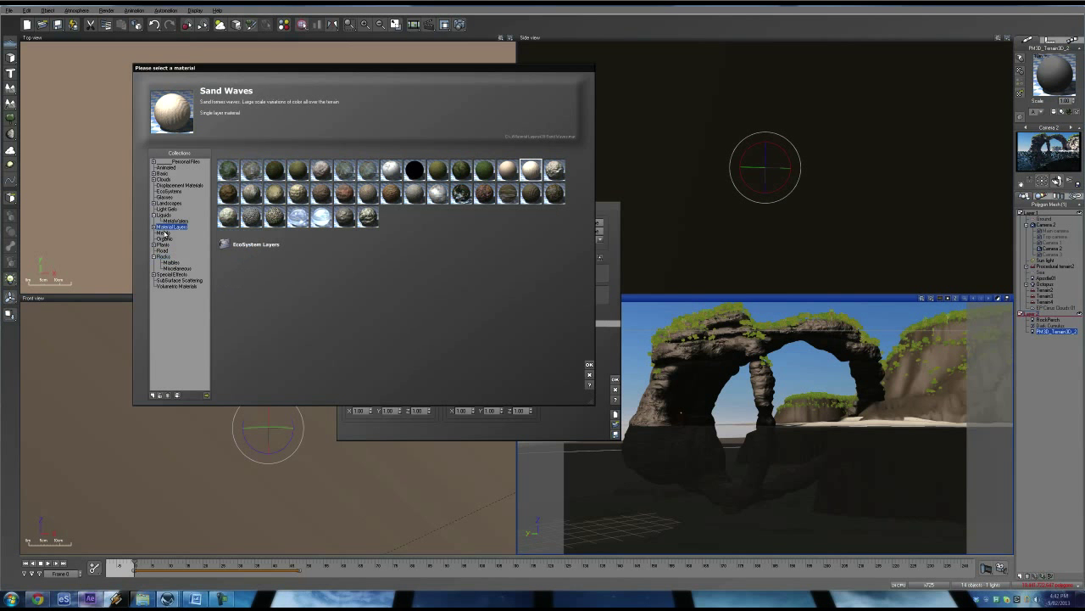
click(169, 203)
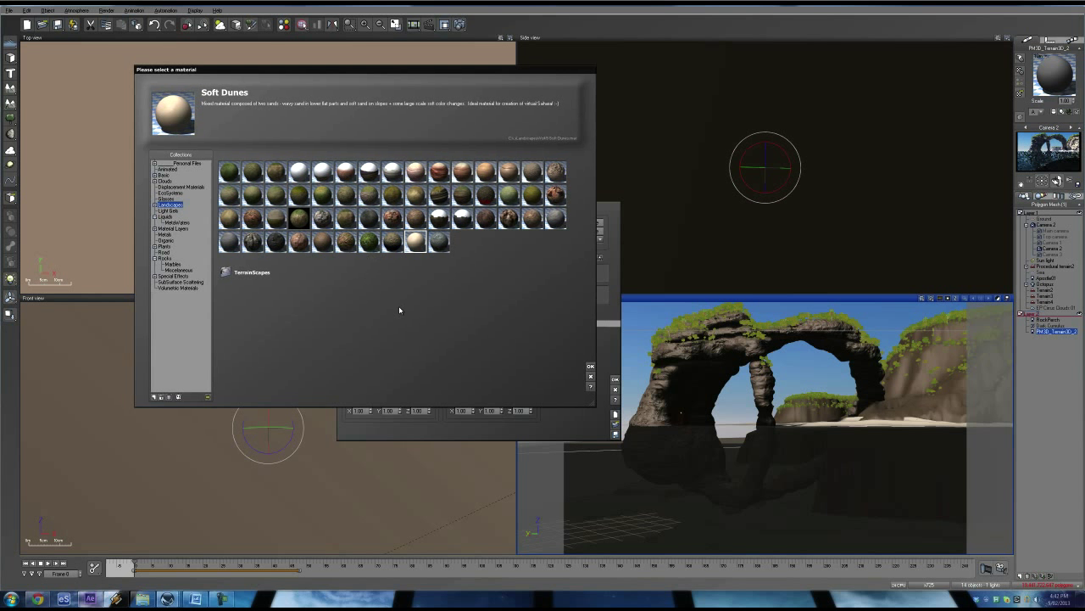
Load the chosen Landscapes grass-and-rock mixed material onto the terrain object.
mouse_move(399, 286)
mouse_down()
mouse_move(428, 346)
mouse_move(471, 344)
mouse_move(483, 323)
mouse_up()
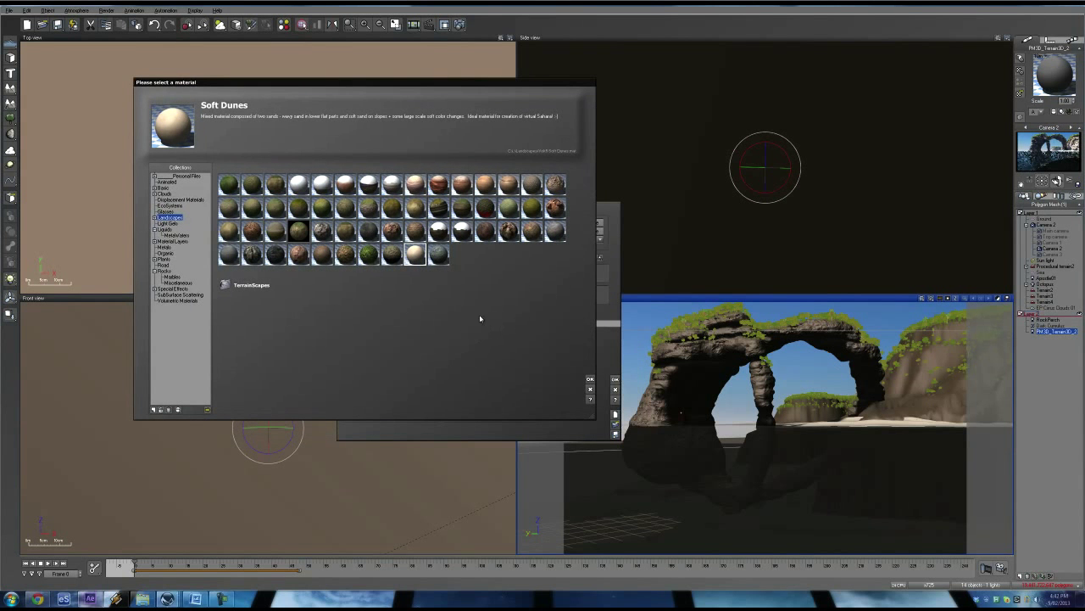
drag(519, 280, 519, 264)
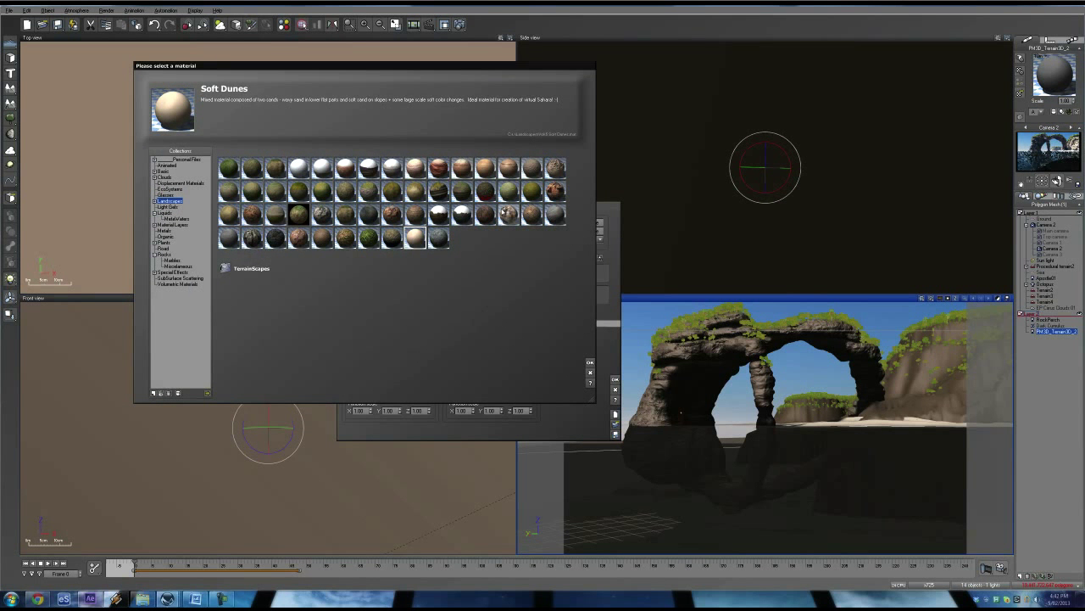
double_click(369, 215)
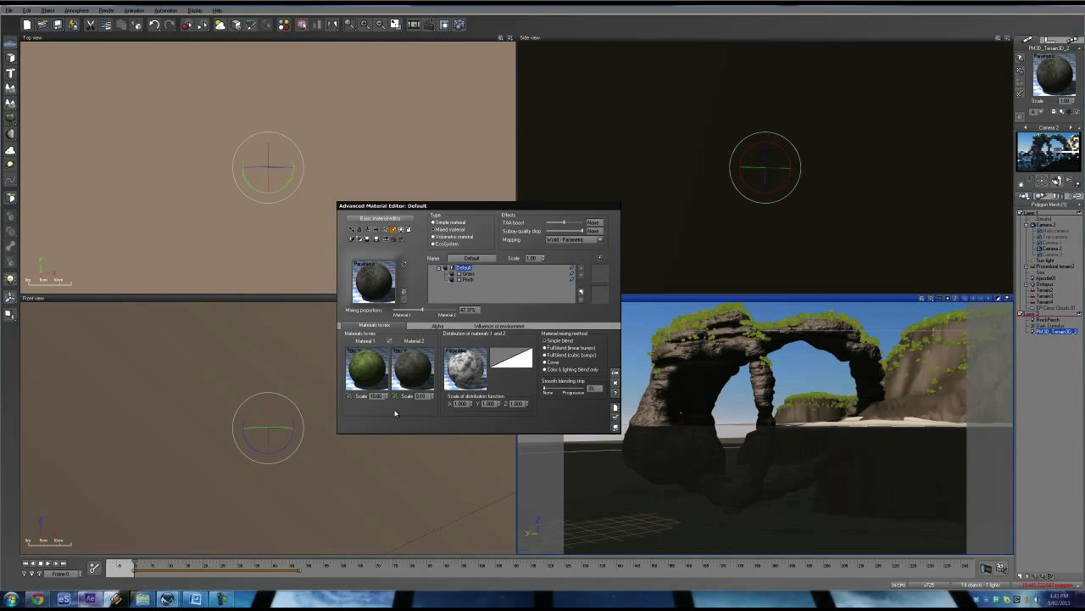
Swap Material 1 and 2 and bring the Rock sub-material's bump settings into the editor.
click(389, 340)
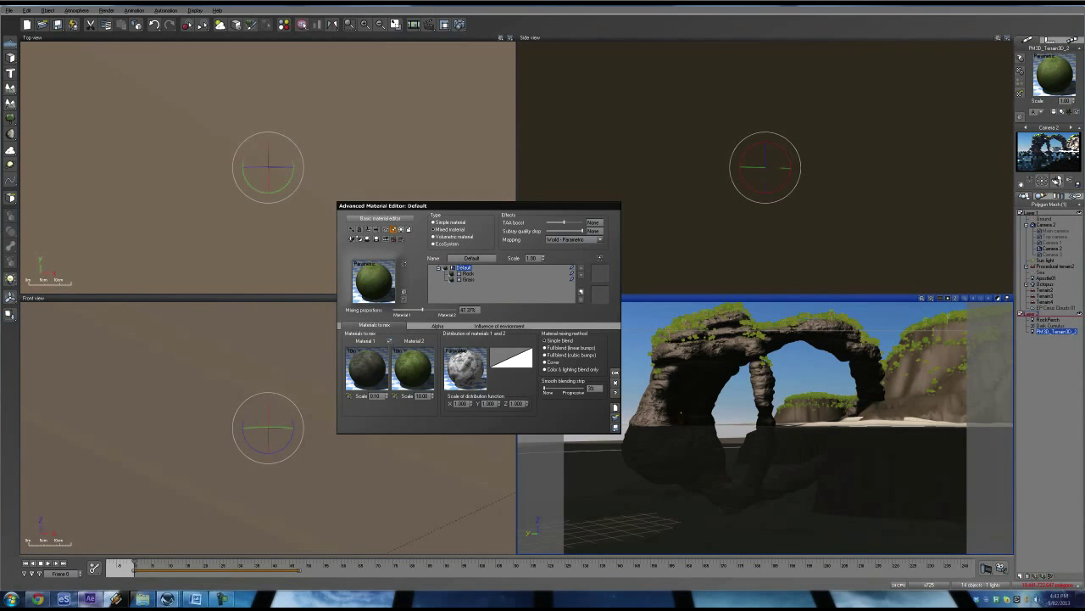
double_click(458, 273)
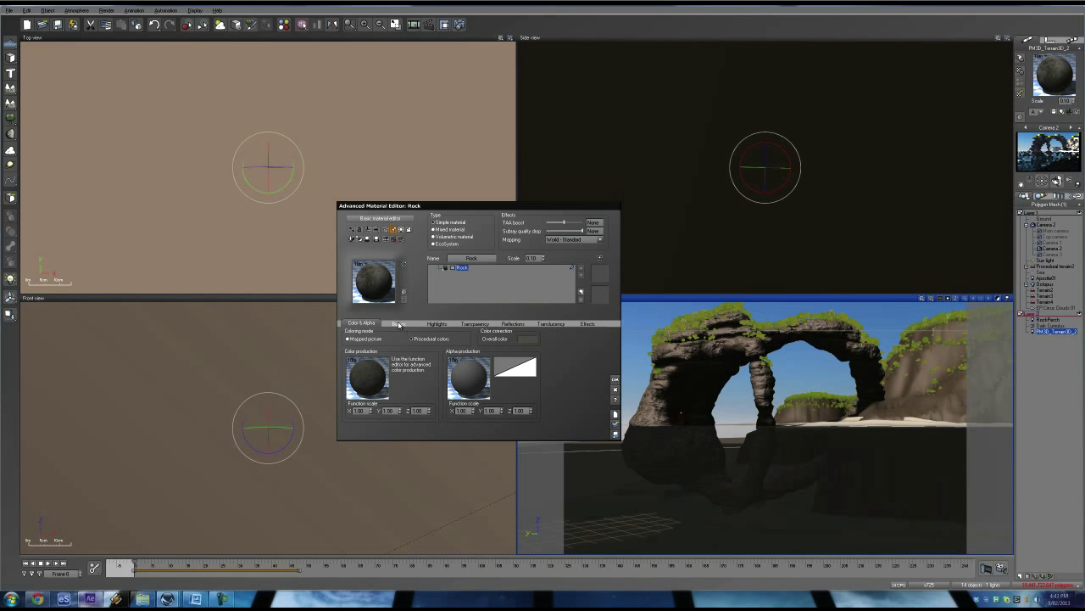
click(400, 325)
Switch the Rock layer's bump production mode to Normal map.
click(591, 349)
click(558, 363)
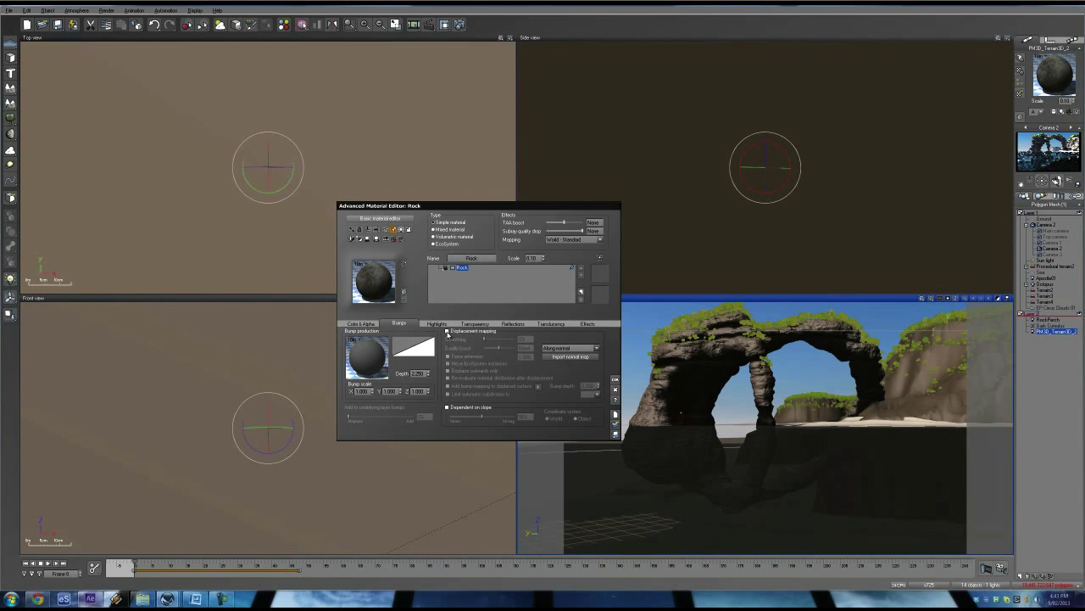
click(449, 333)
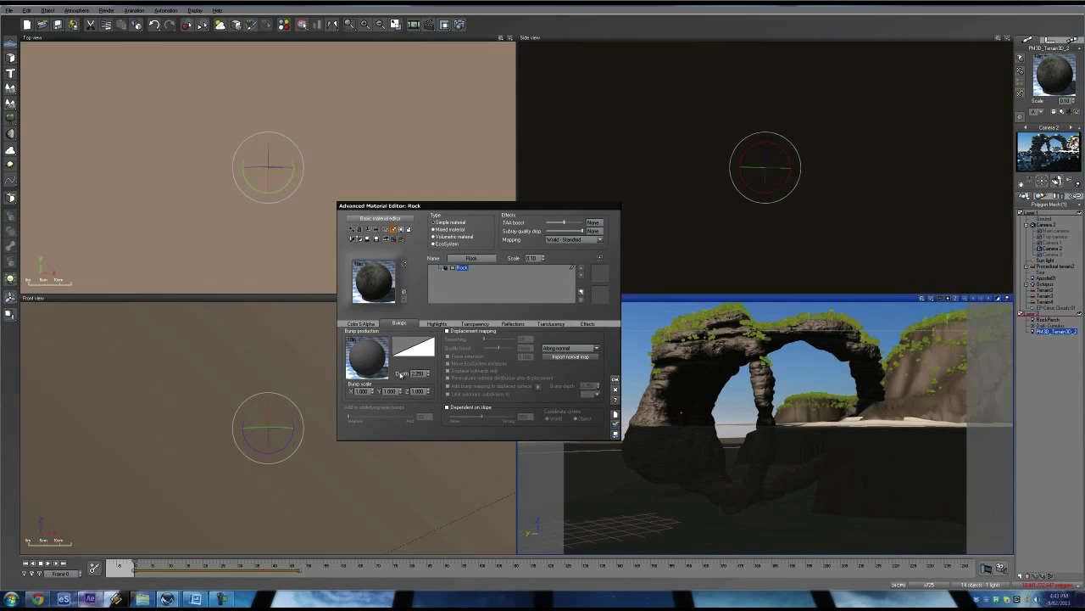
click(570, 347)
Import a PM3D_Terrain3D_2 normal map picture from the RockPatch collection onto the Rock layer.
click(554, 363)
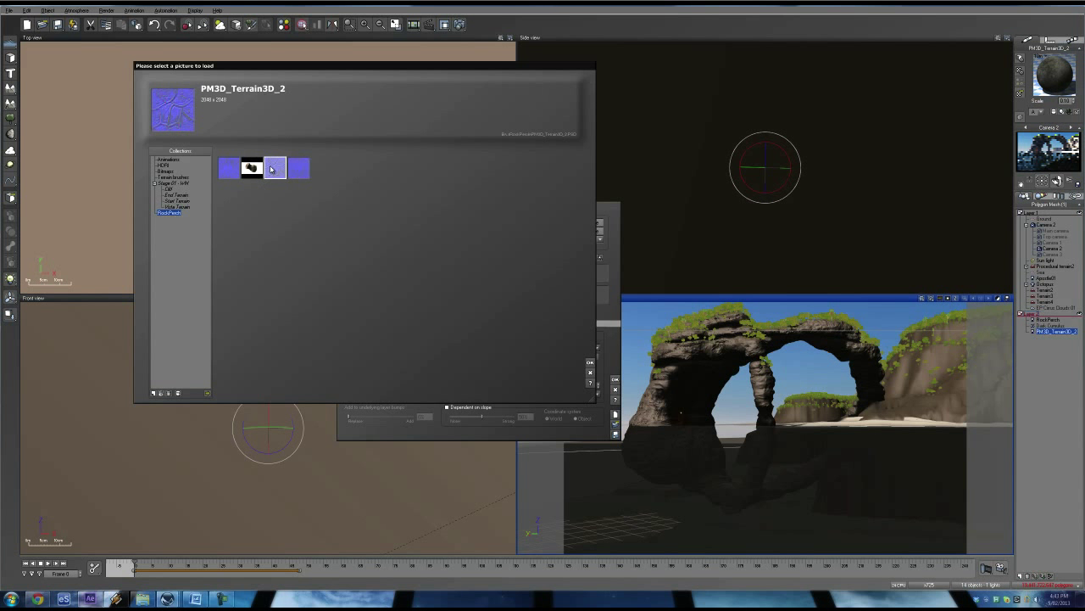
click(228, 167)
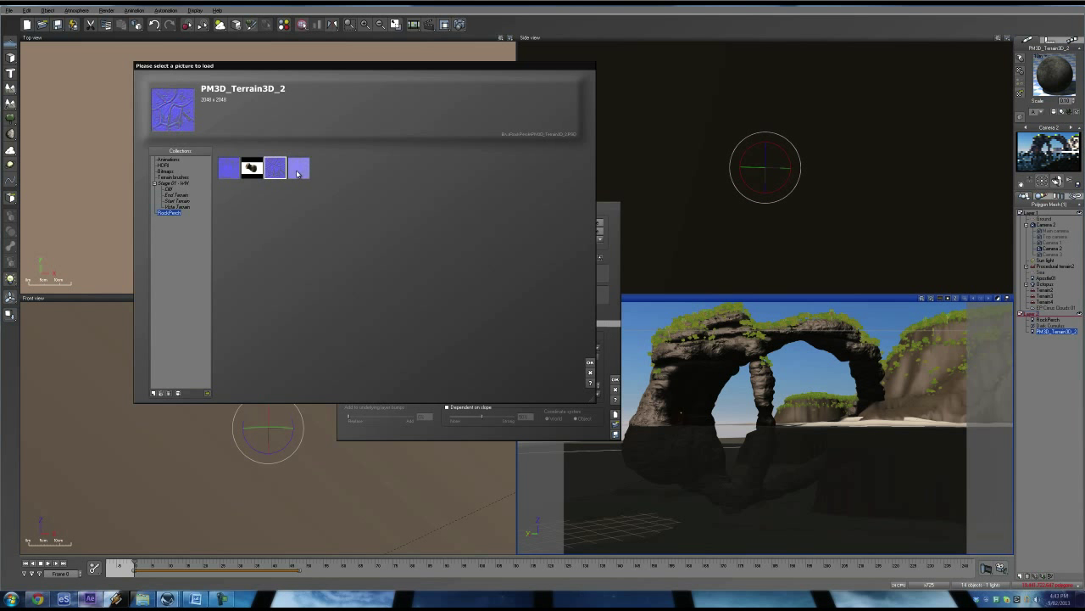
click(300, 168)
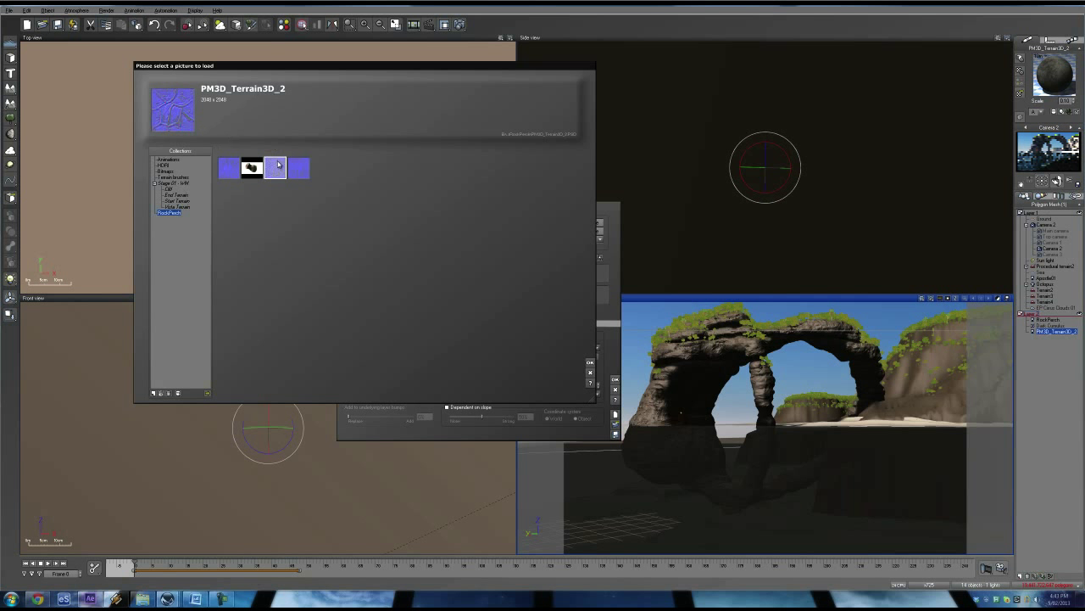
double_click(275, 167)
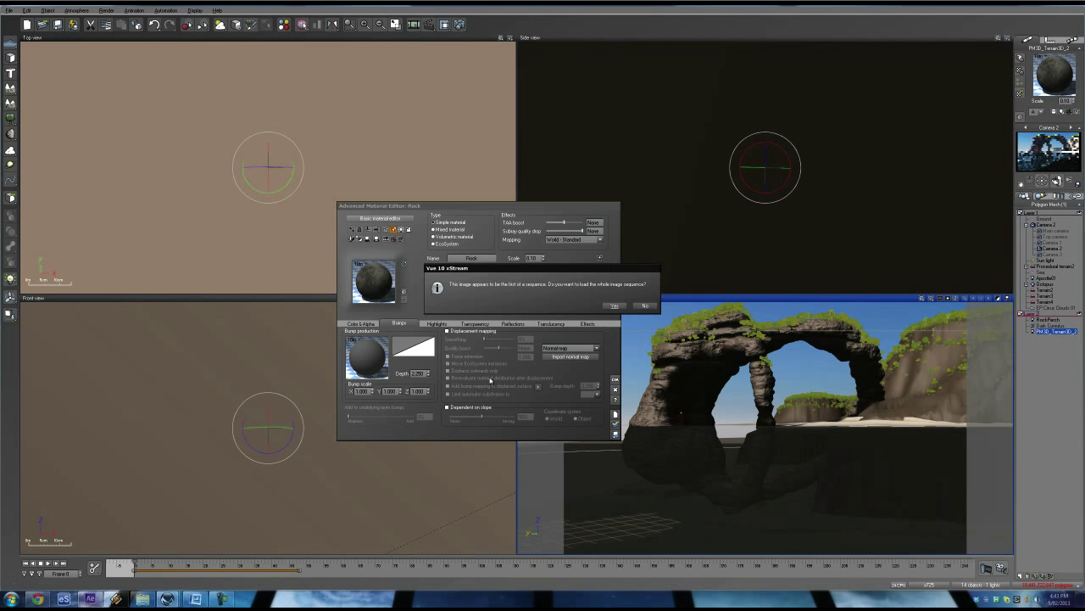
click(646, 305)
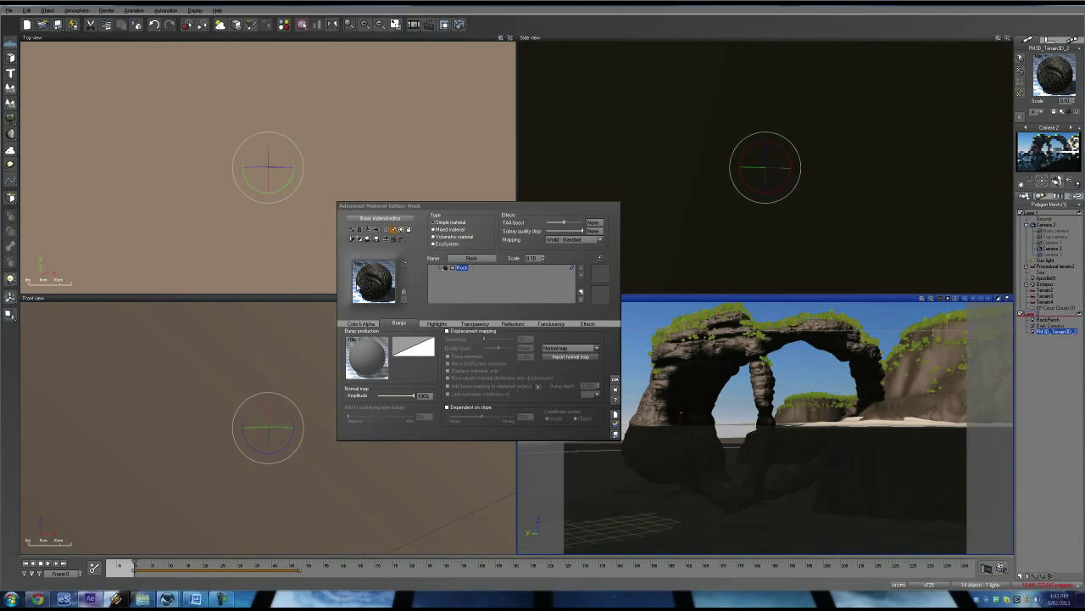
Test the normal map amplitude at 0%, restore it to 100% and confirm the material.
click(365, 276)
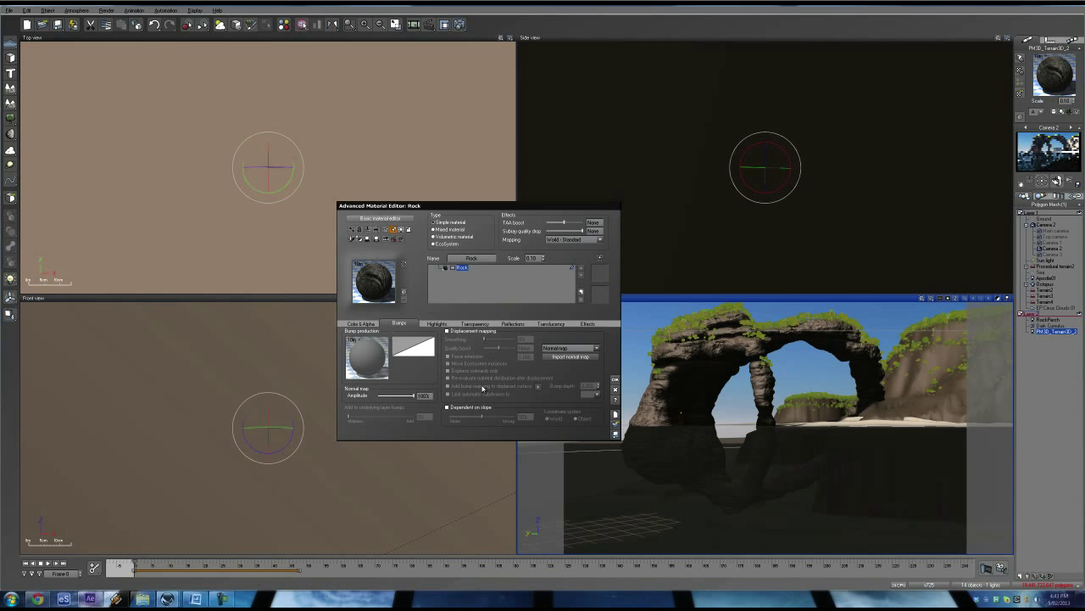
drag(413, 396, 378, 396)
key(ctrl+z)
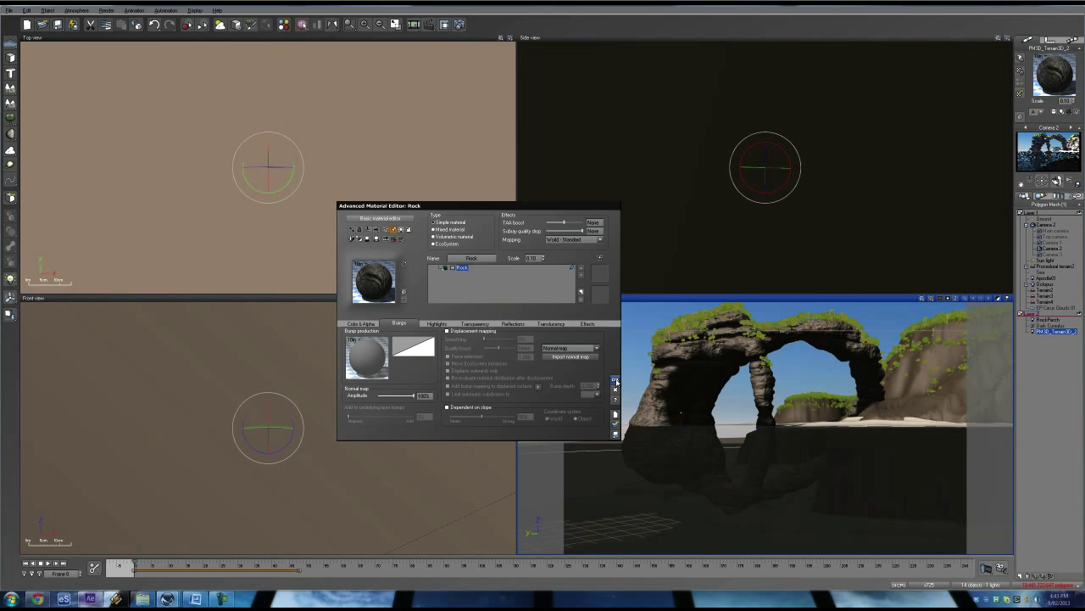
click(616, 381)
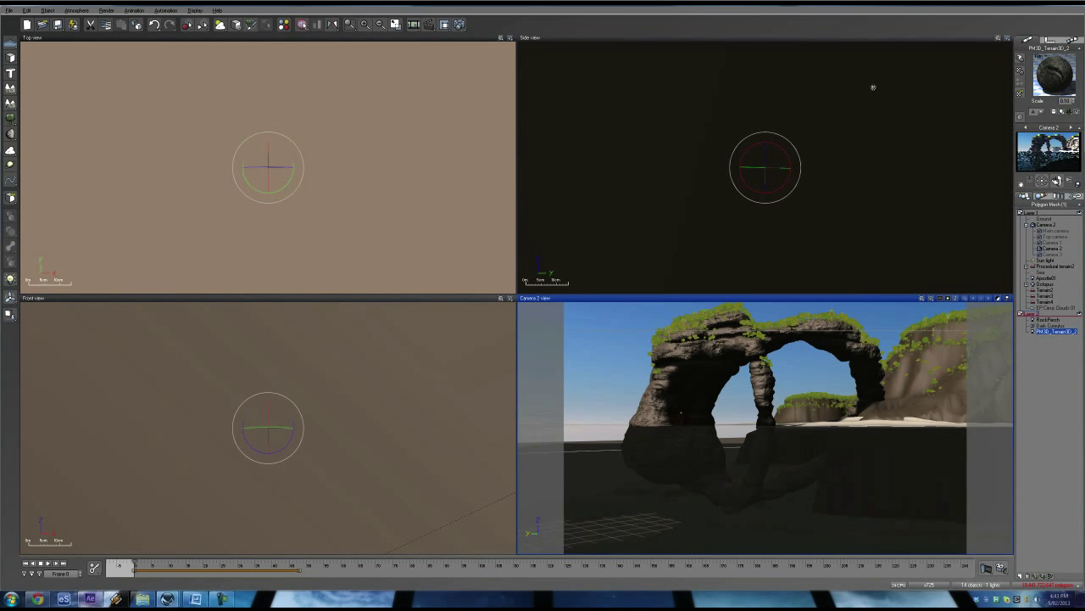
View through Camera 1, select PM3D_Terrain3D_2 and start a test render from Render Options.
double_click(1052, 243)
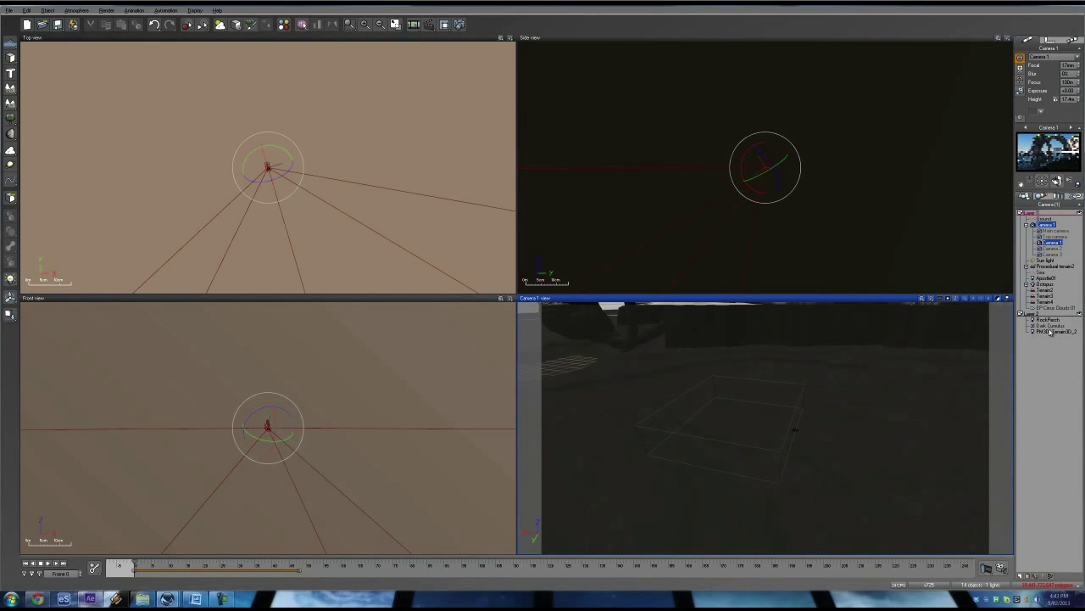
click(1055, 331)
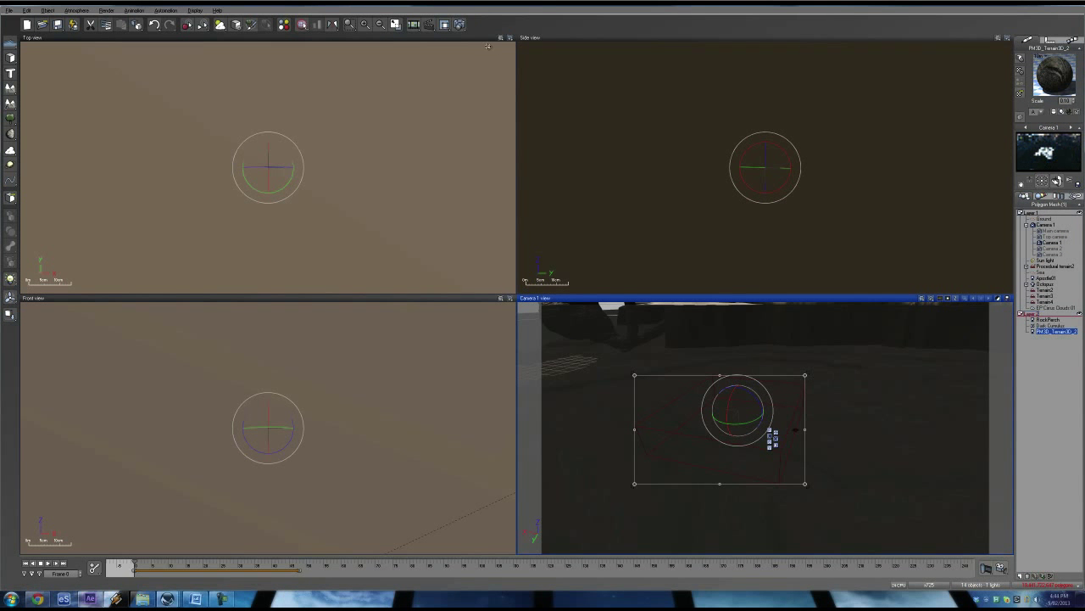
click(458, 25)
click(458, 25)
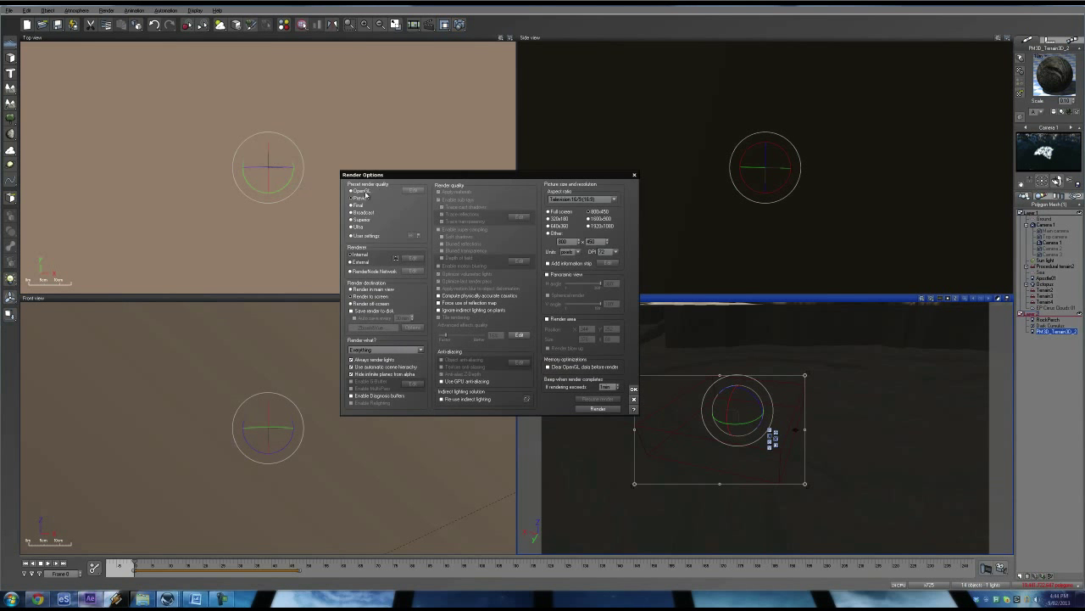
click(633, 390)
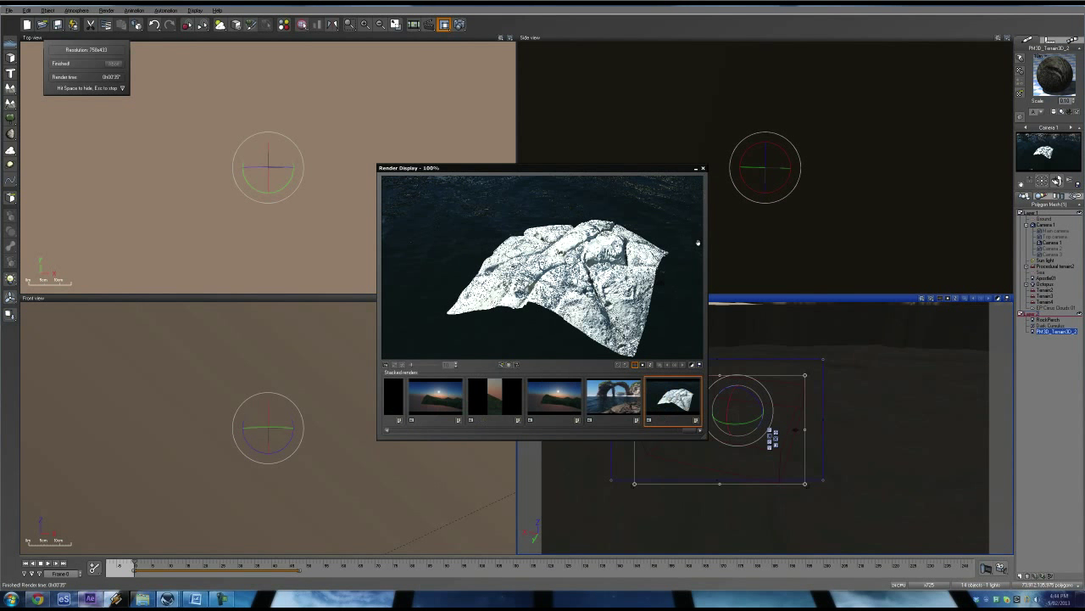
Close the render and pick a darker Overall color in the Rock material's Color & Alpha settings.
click(703, 168)
double_click(1055, 78)
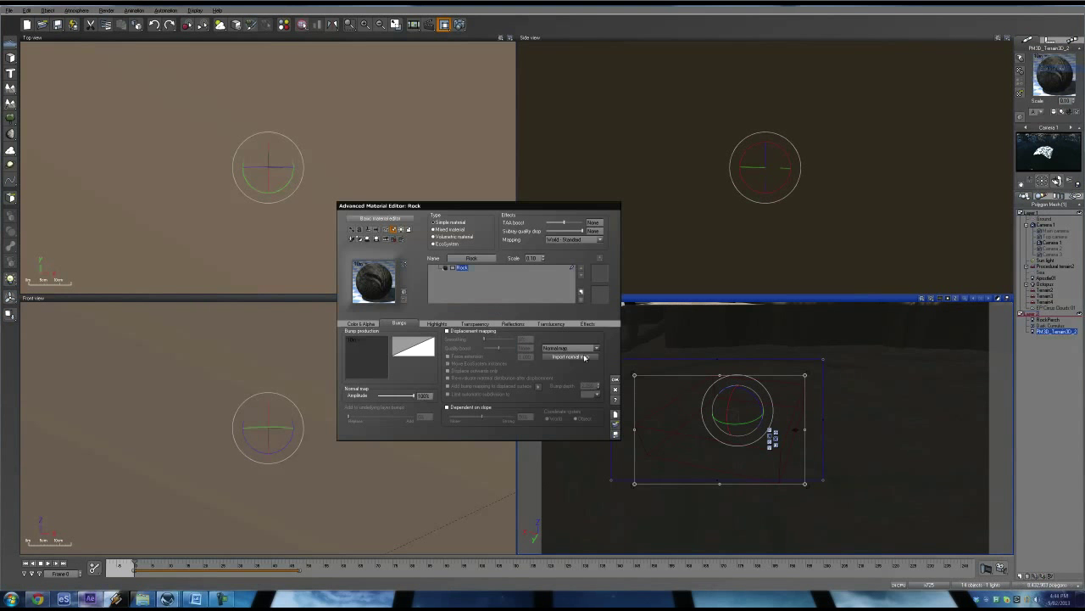
click(361, 324)
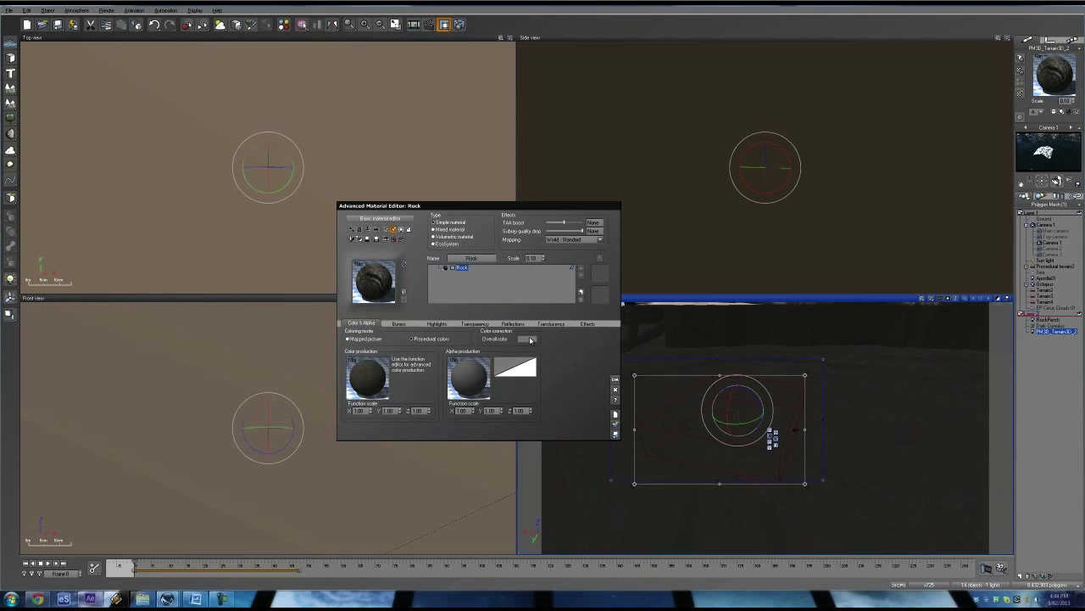
click(531, 340)
click(305, 187)
click(371, 243)
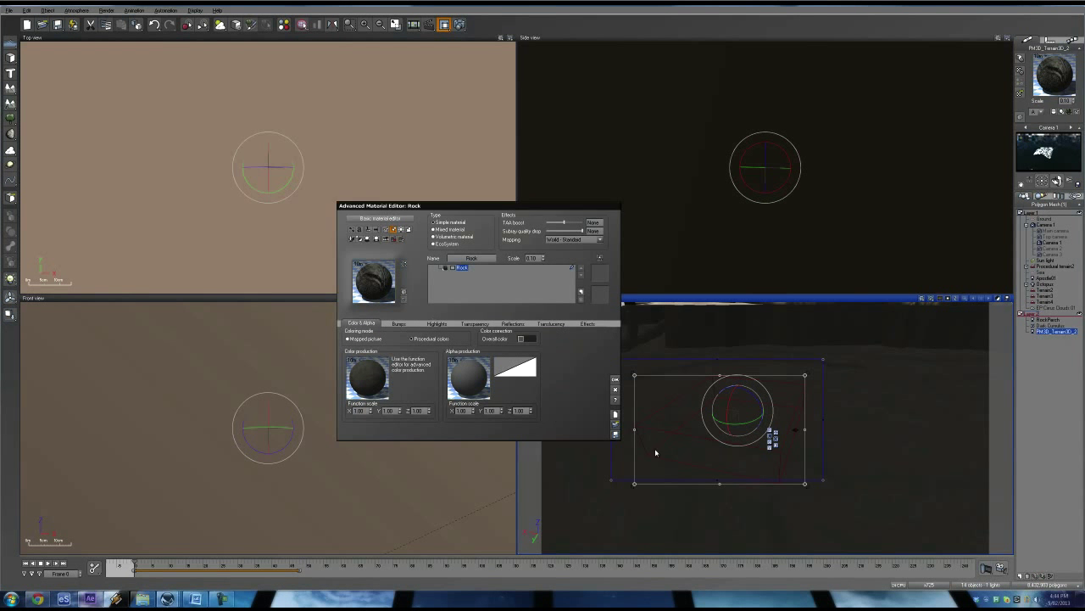
Accept the darkened Rock material and start a new test render with F9.
click(725, 428)
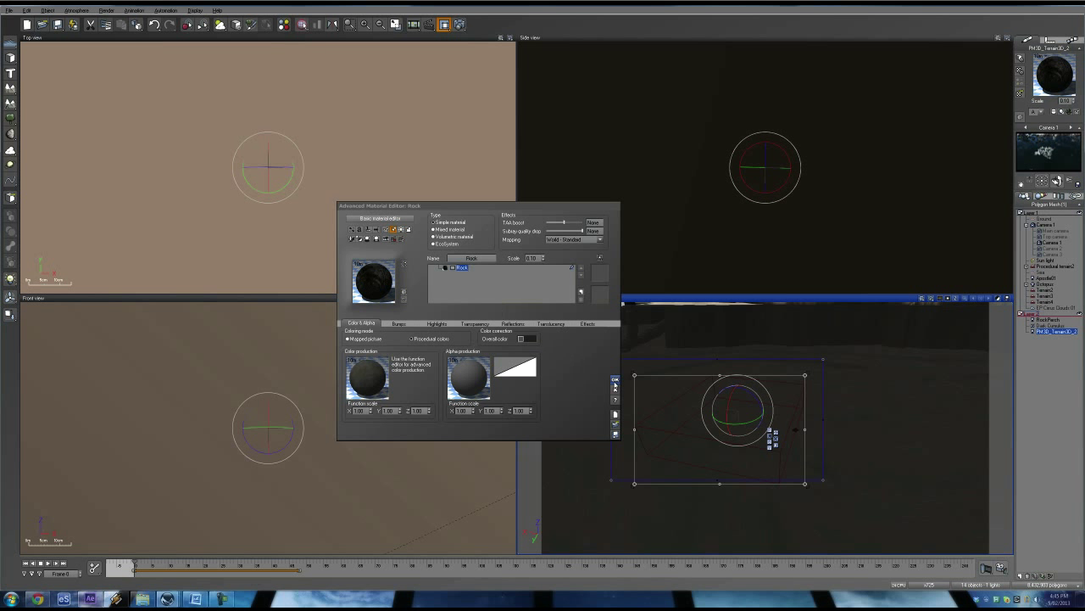
click(614, 381)
key(F9)
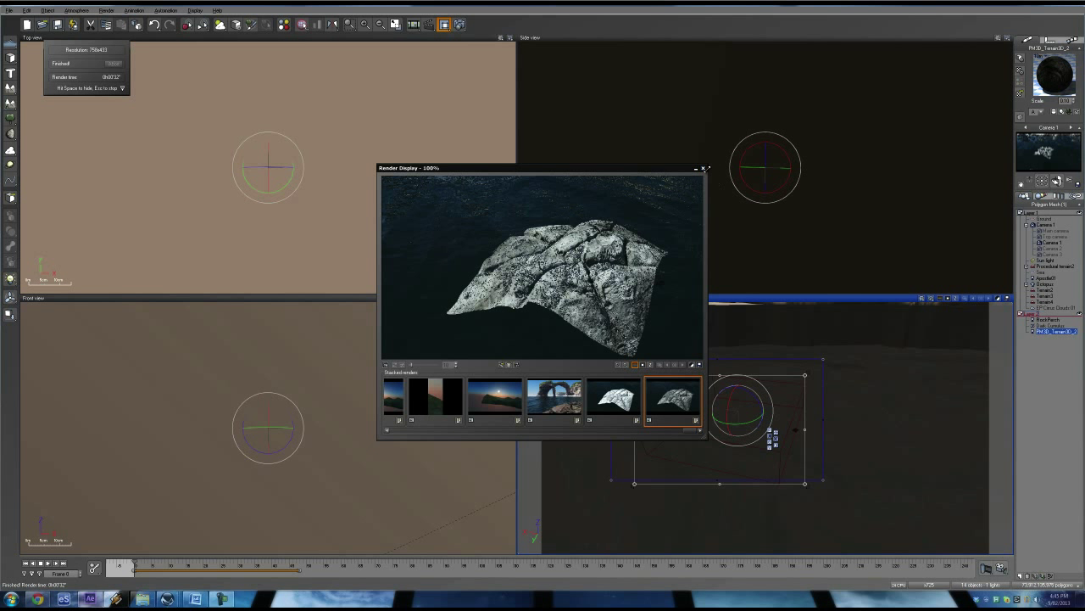
Close the render result and switch the main view to Camera 2.
click(704, 168)
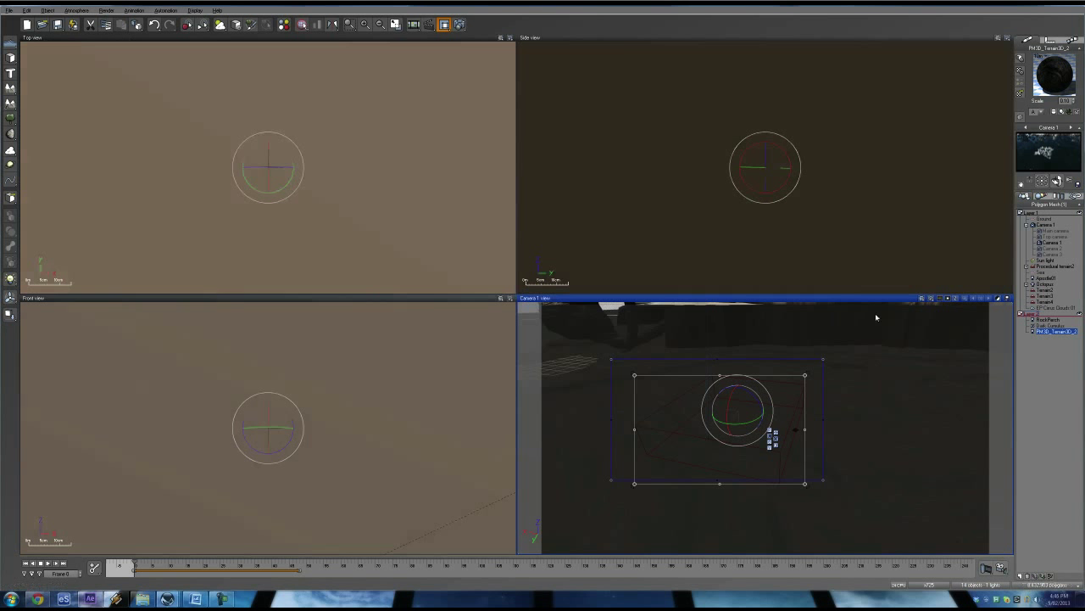
click(1051, 248)
double_click(1051, 249)
click(407, 169)
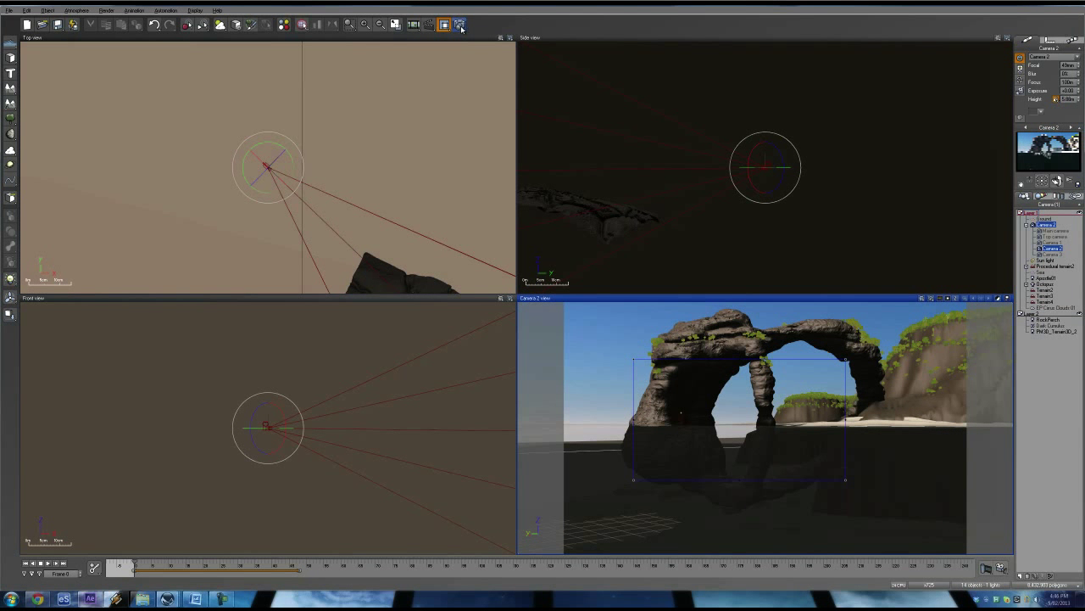
Start and abort a Camera 2 render, then bring up Render Options with Ctrl+F9.
click(461, 27)
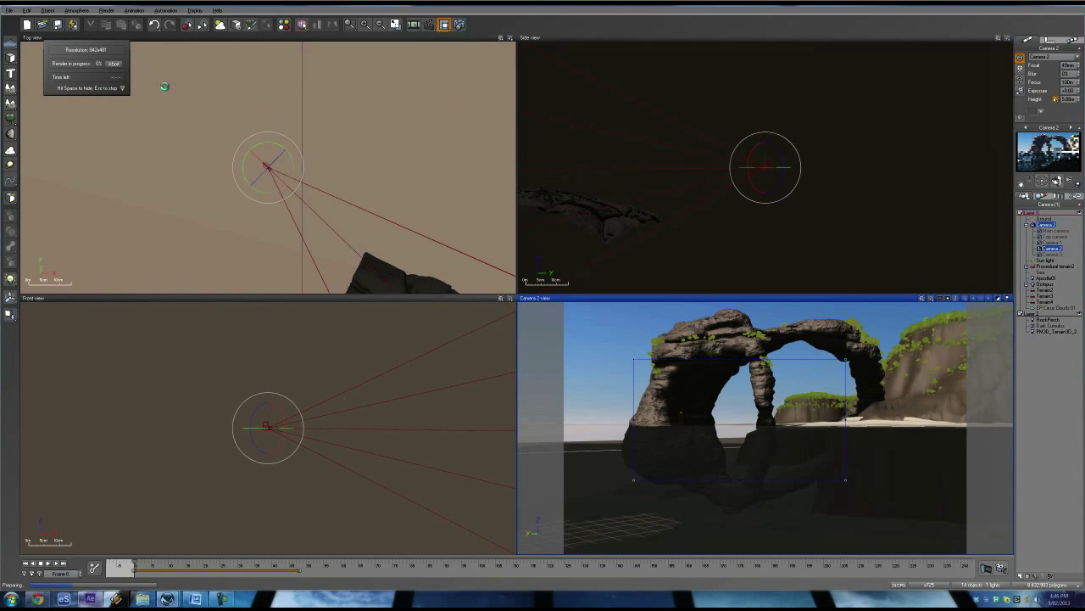
click(113, 64)
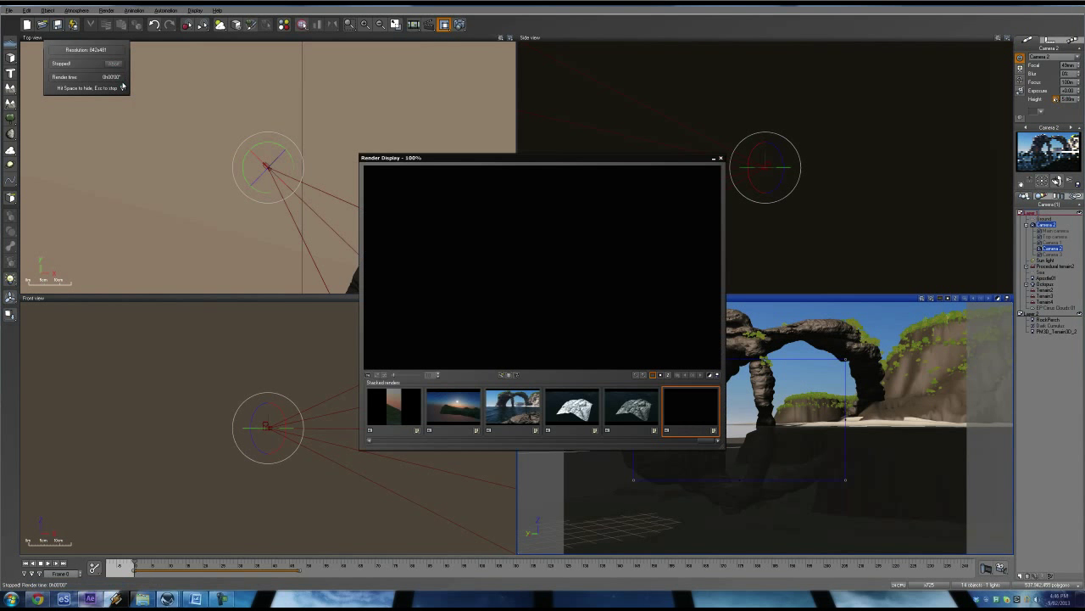
click(721, 159)
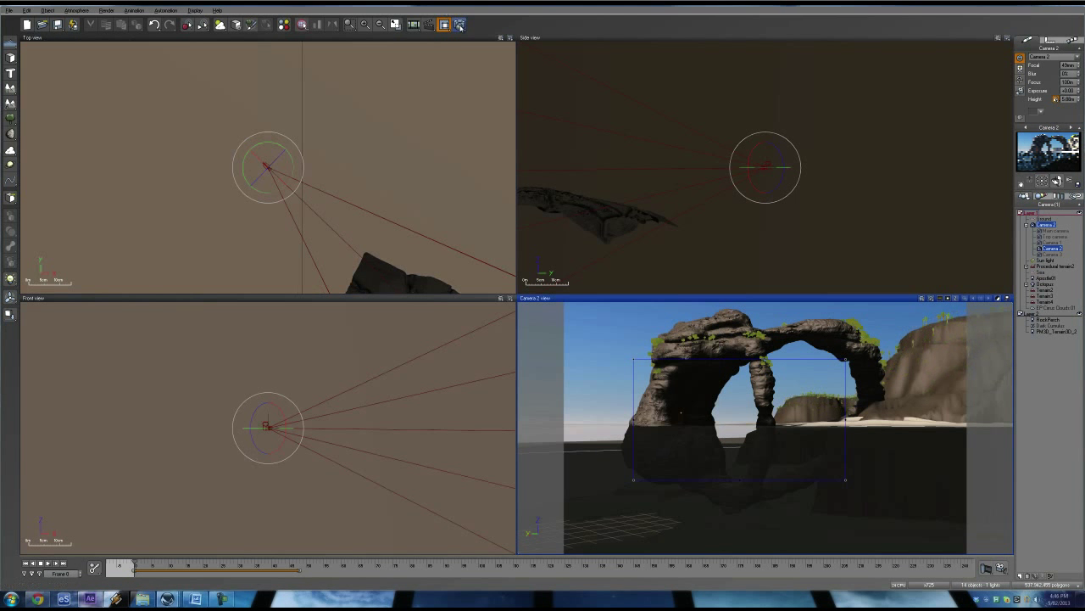
key(ctrl+F9)
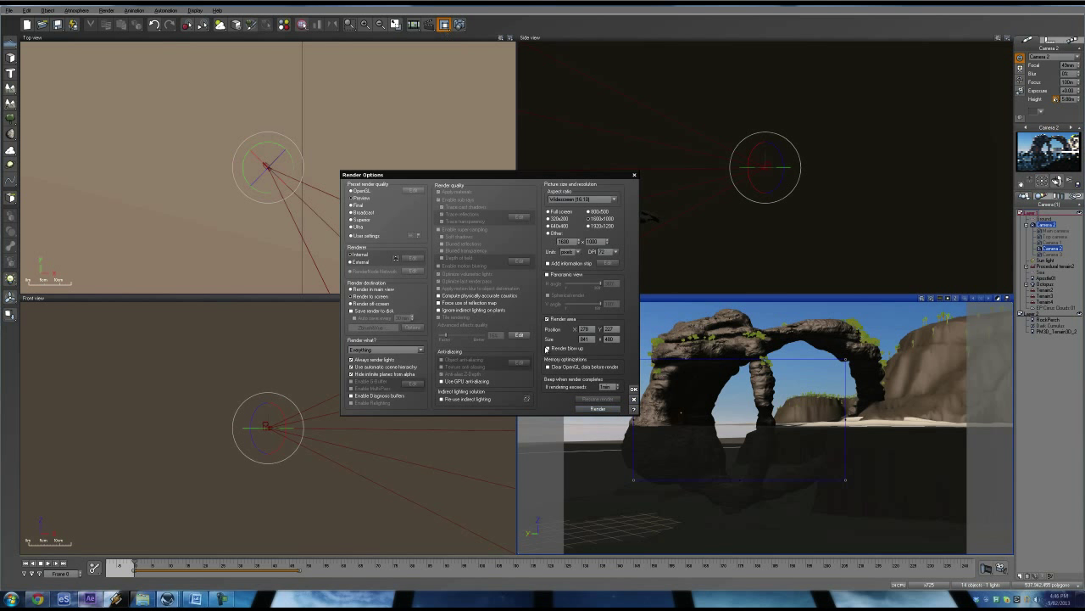
Uncheck Render area, choose the Final quality preset and confirm the render settings.
click(547, 318)
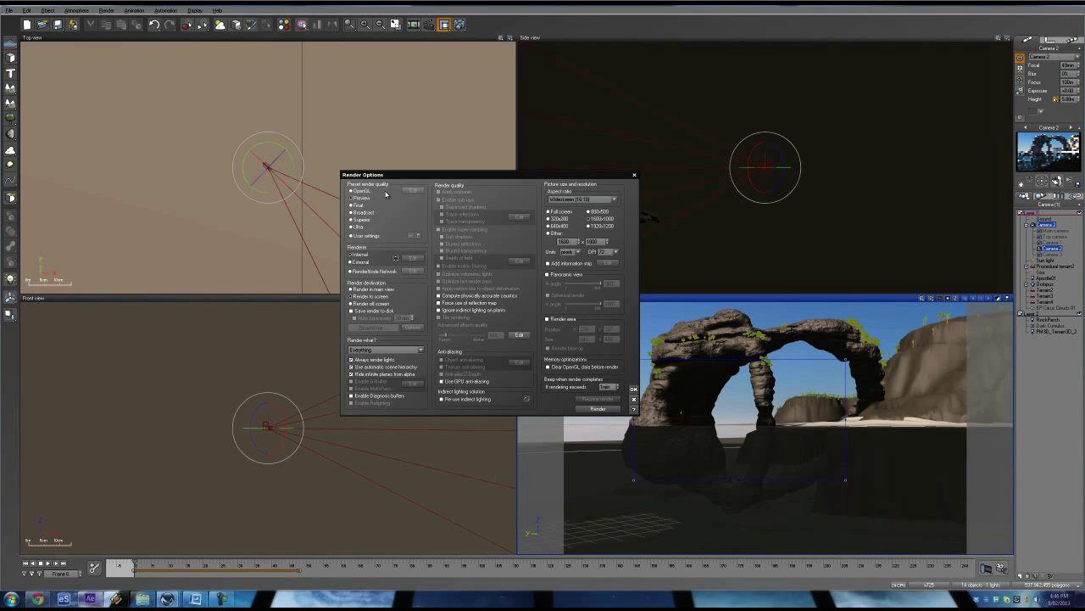
click(352, 205)
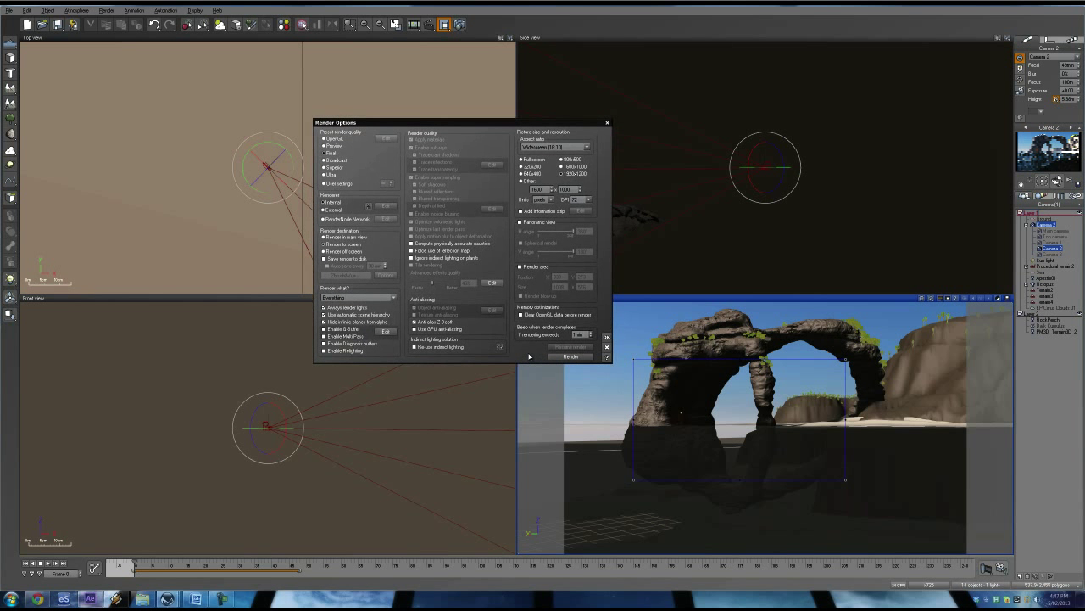
click(606, 339)
click(607, 342)
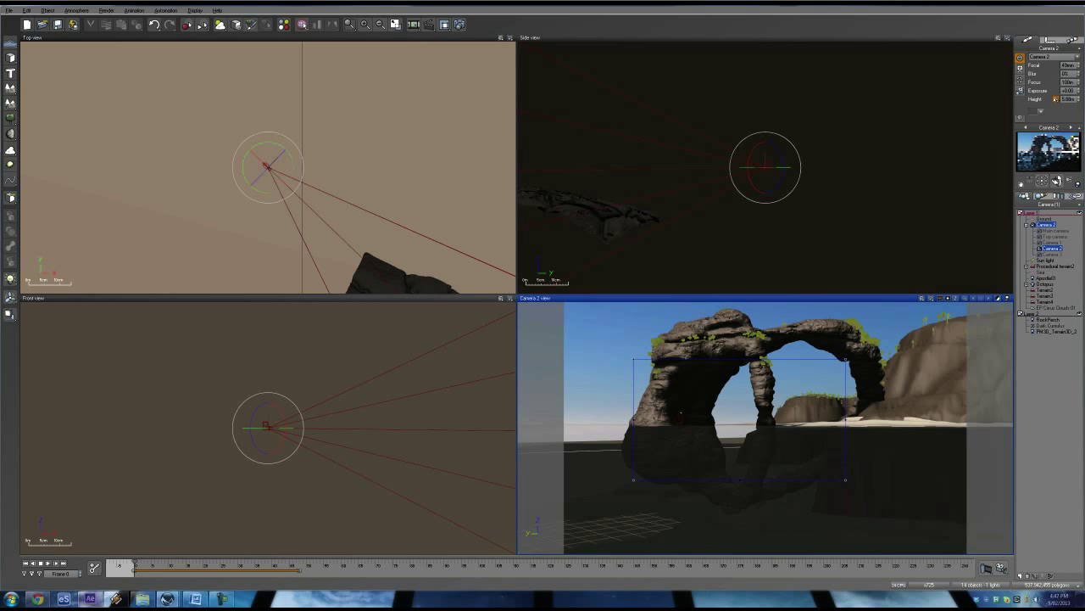